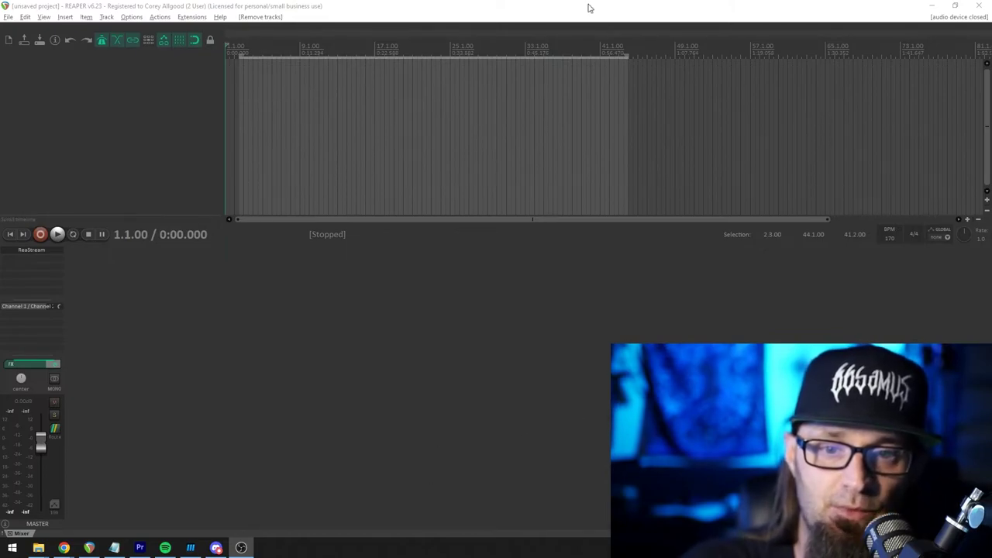
# Collapse the empty project's time selection to a single point at 43.3.00
pyautogui.click(624, 55)
pyautogui.moveTo(625, 55)
pyautogui.mouseDown()
pyautogui.moveTo(635, 62)
pyautogui.moveTo(621, 62)
pyautogui.mouseUp()
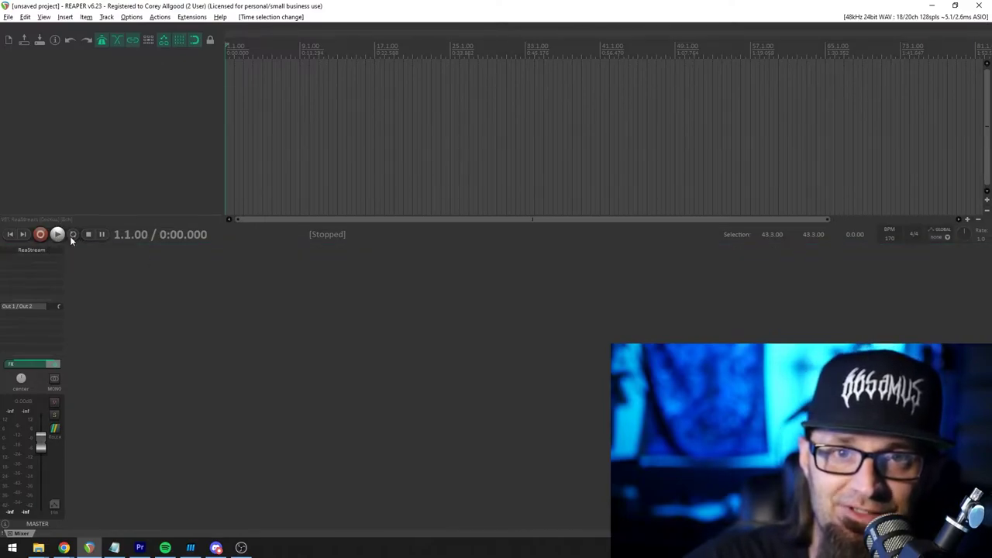
# Add track 1 with recording input Mono In 2 and record-arm it
pyautogui.doubleClick(106, 141)
pyautogui.click(99, 83)
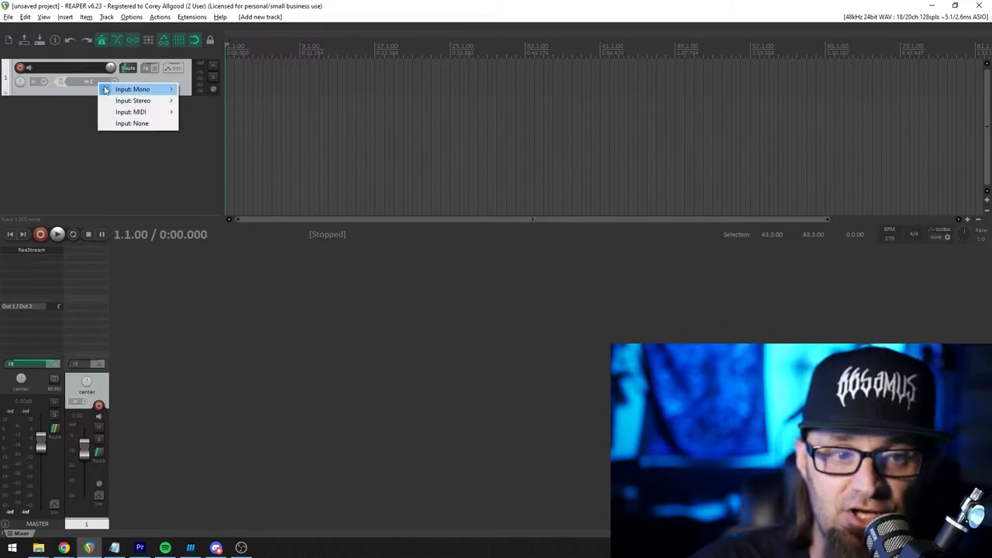
pyautogui.moveTo(155, 89)
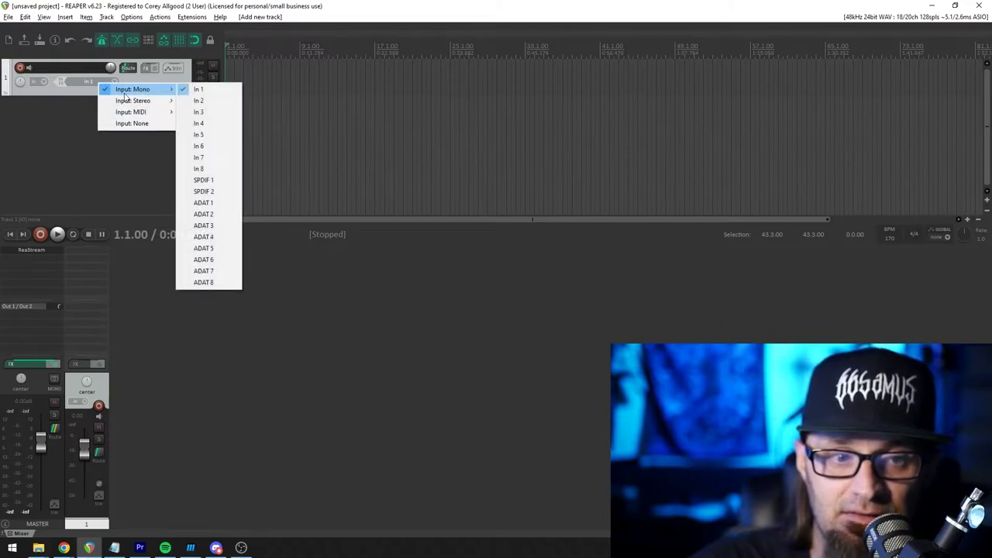
pyautogui.click(207, 103)
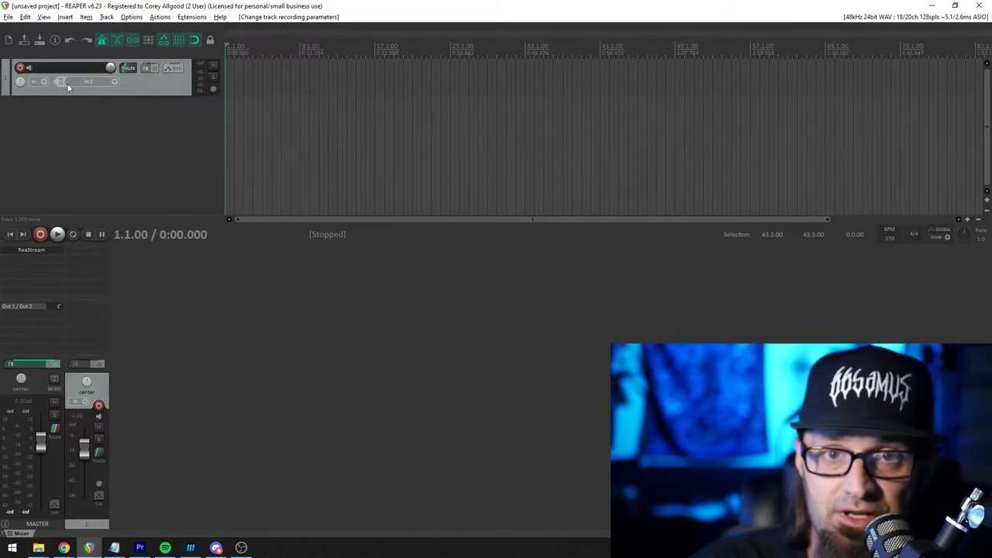
pyautogui.click(19, 68)
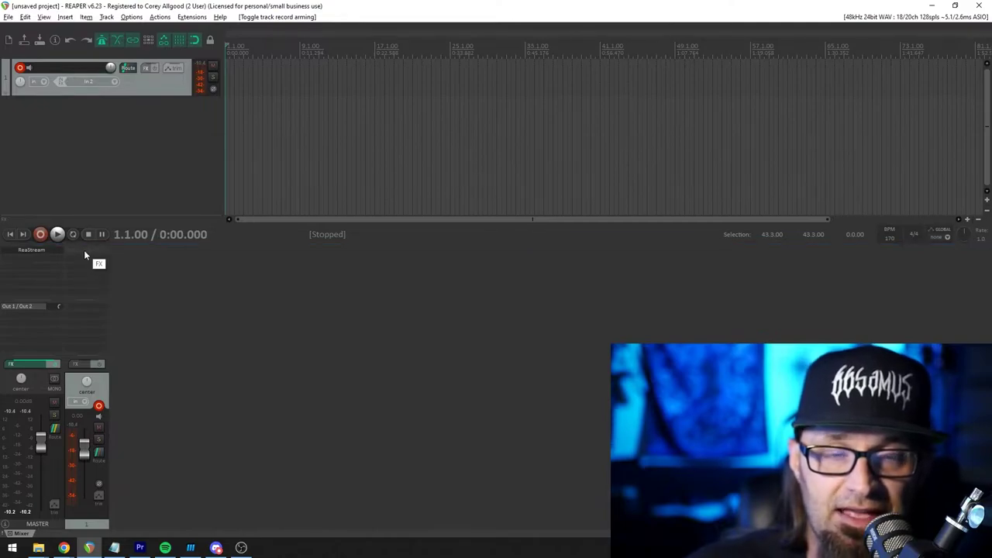
# Add ReaTune to track 1 and enable Send MIDI events
pyautogui.click(149, 69)
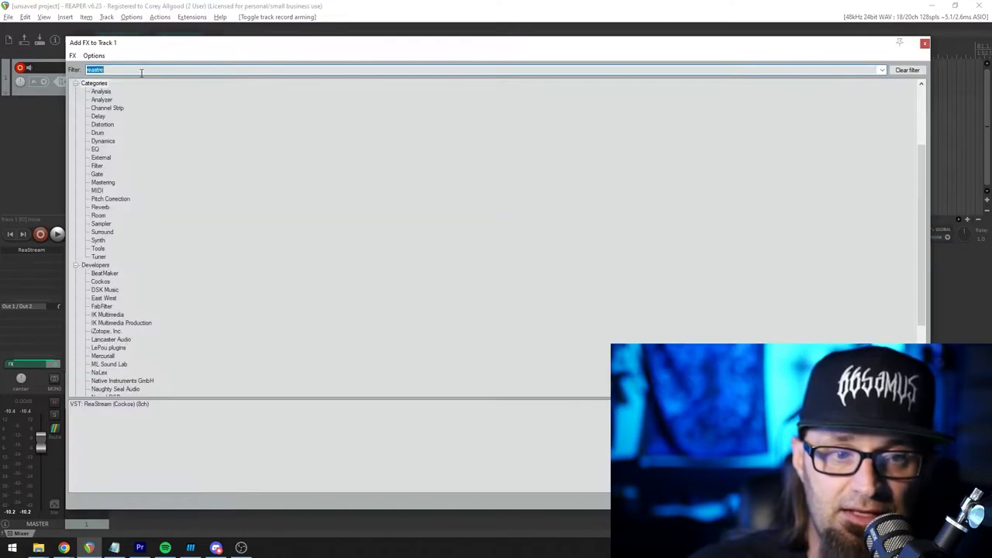
pyautogui.write('rea')
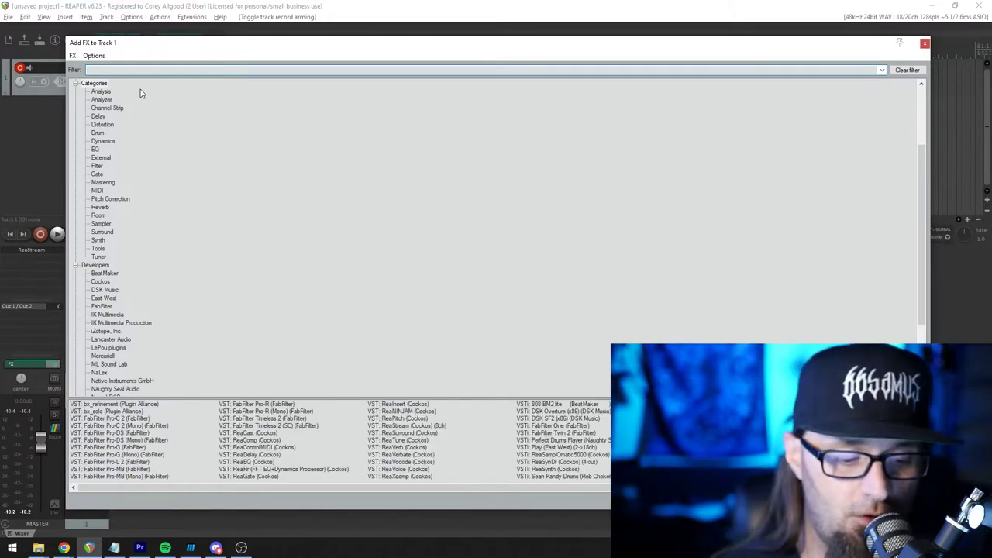
pyautogui.write('t')
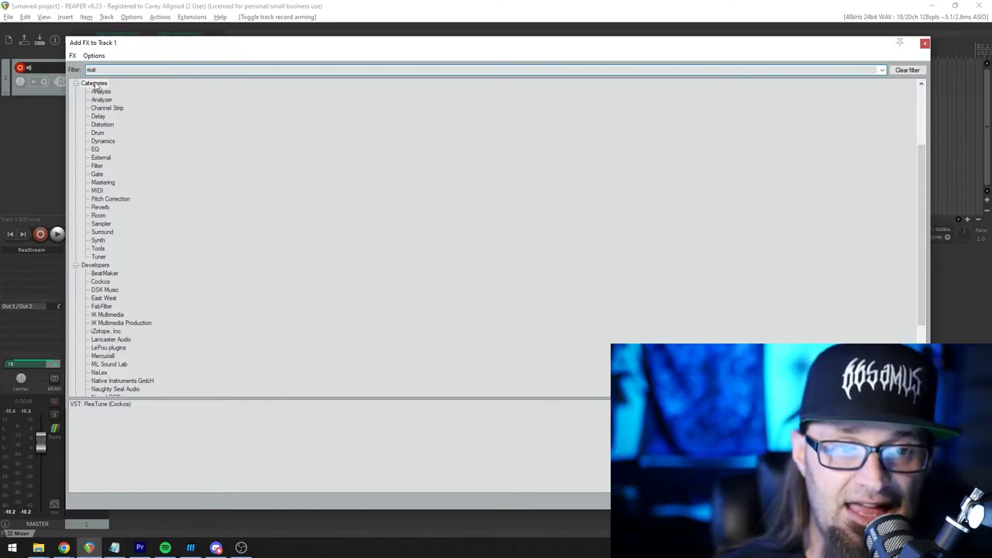
pyautogui.doubleClick(95, 404)
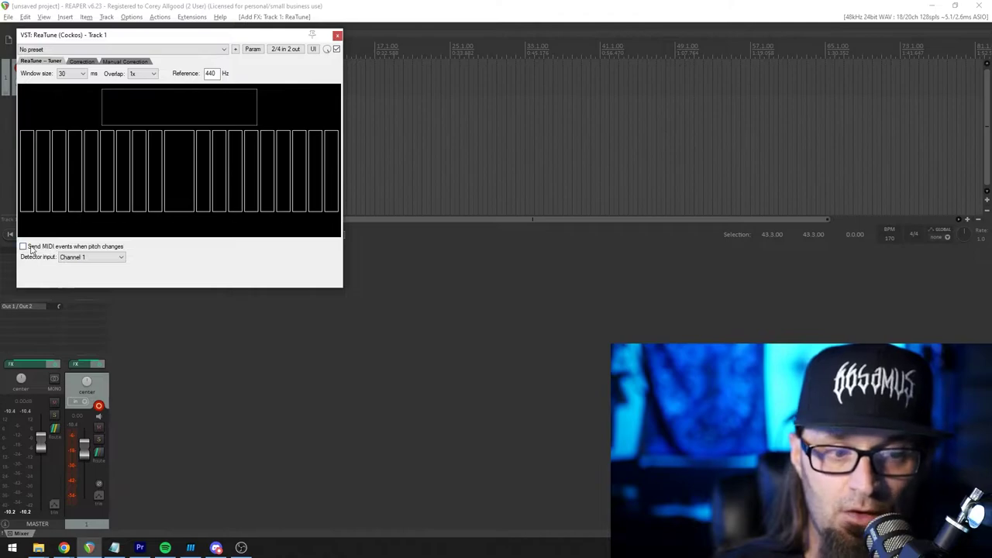
pyautogui.click(31, 249)
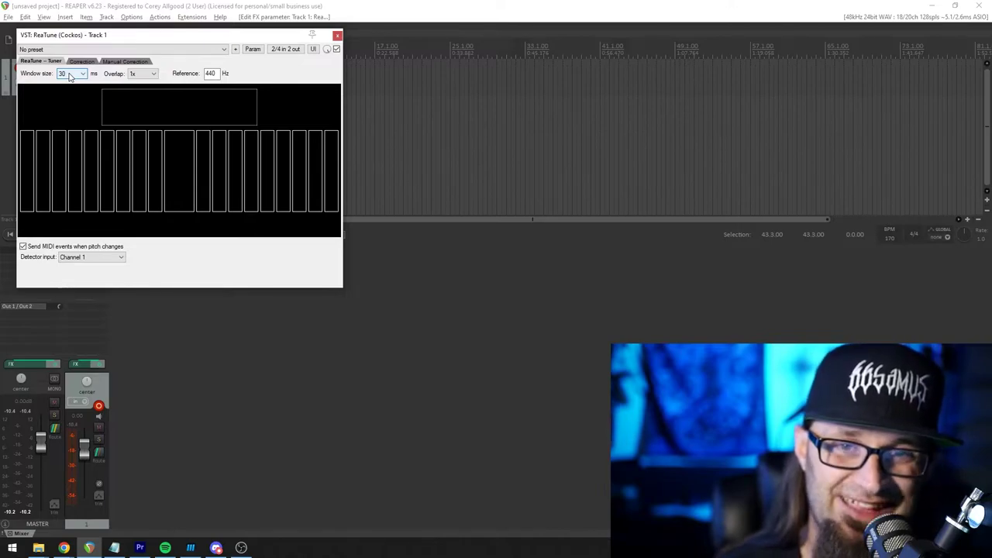
# Set ReaTune's detection window size to 10 ms and show its Correction settings
pyautogui.click(70, 75)
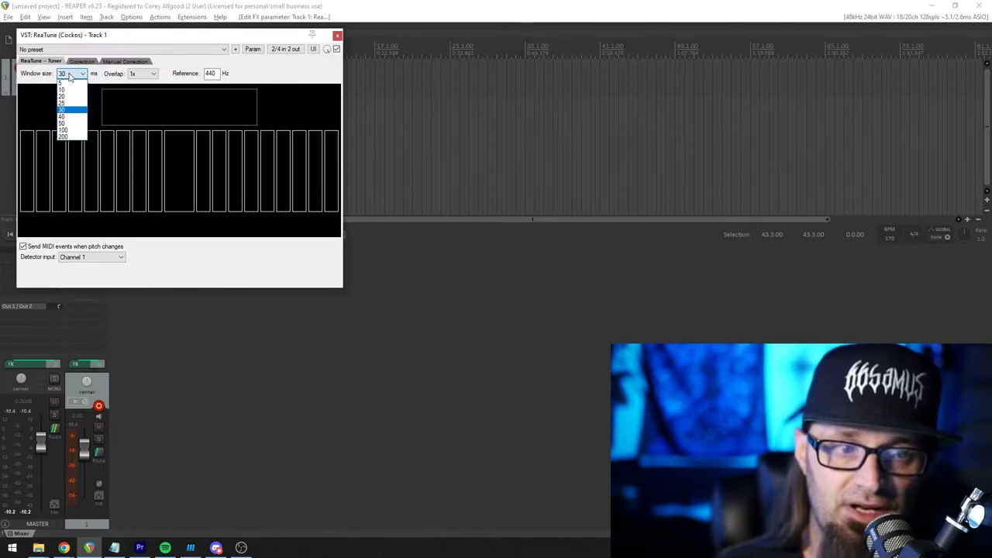
pyautogui.click(70, 90)
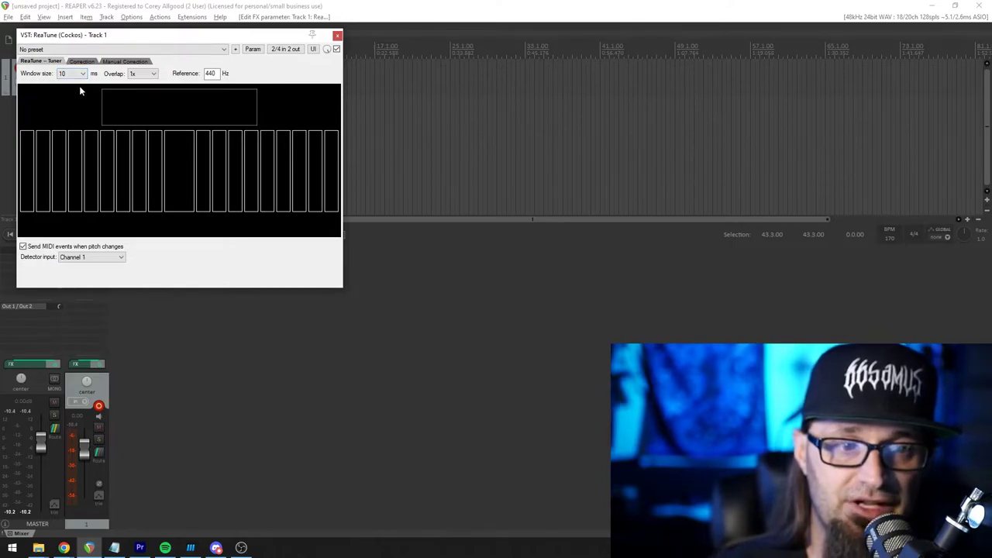
pyautogui.click(73, 73)
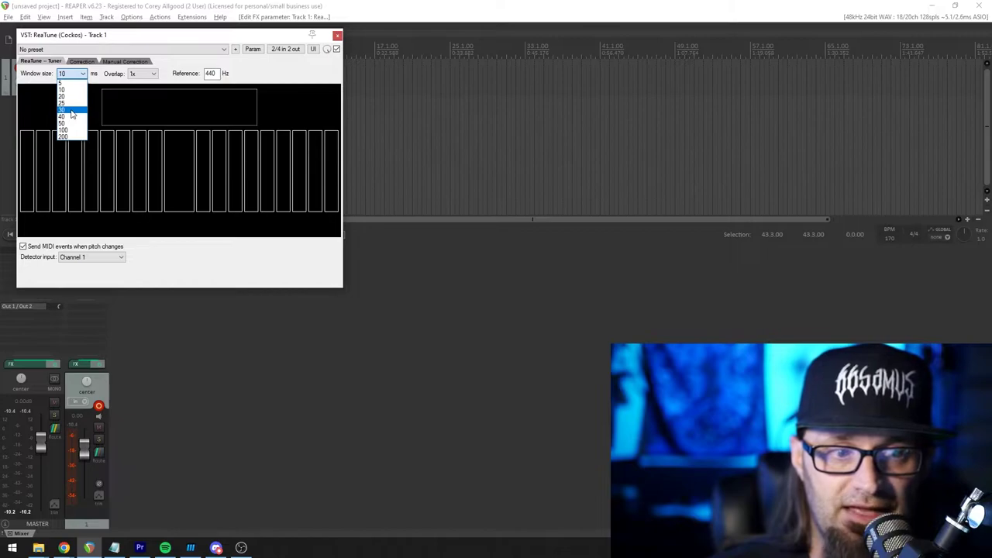
pyautogui.click(69, 131)
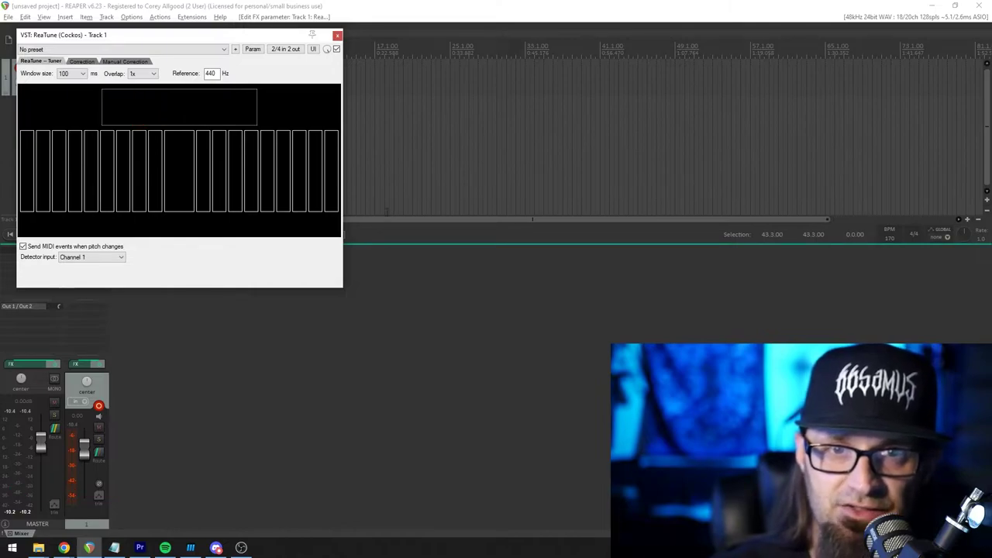
pyautogui.click(74, 73)
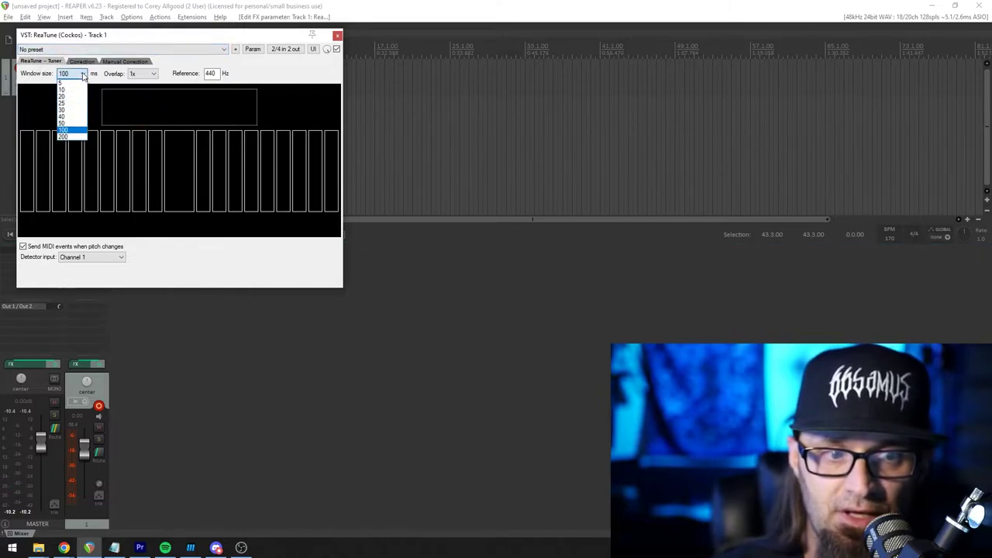
pyautogui.click(77, 89)
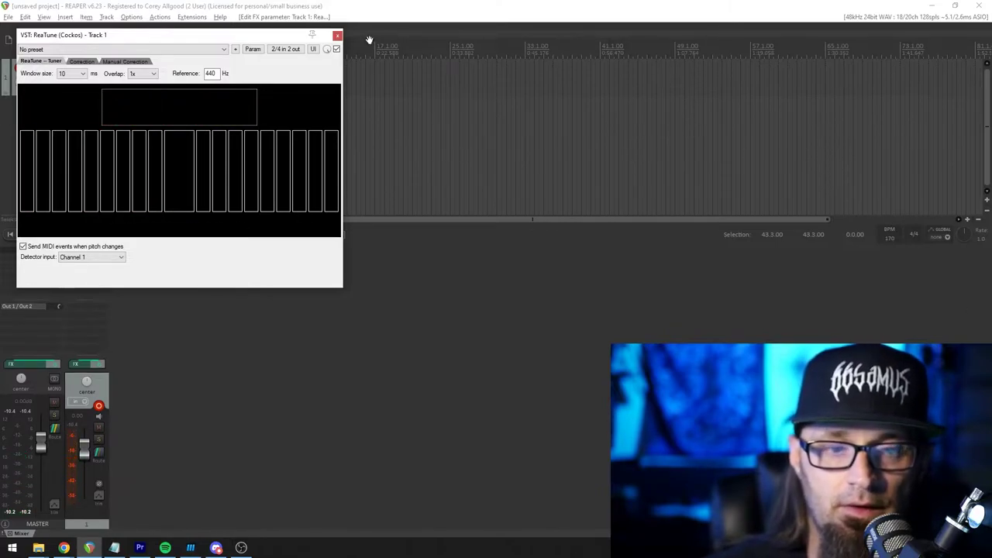
pyautogui.click(81, 61)
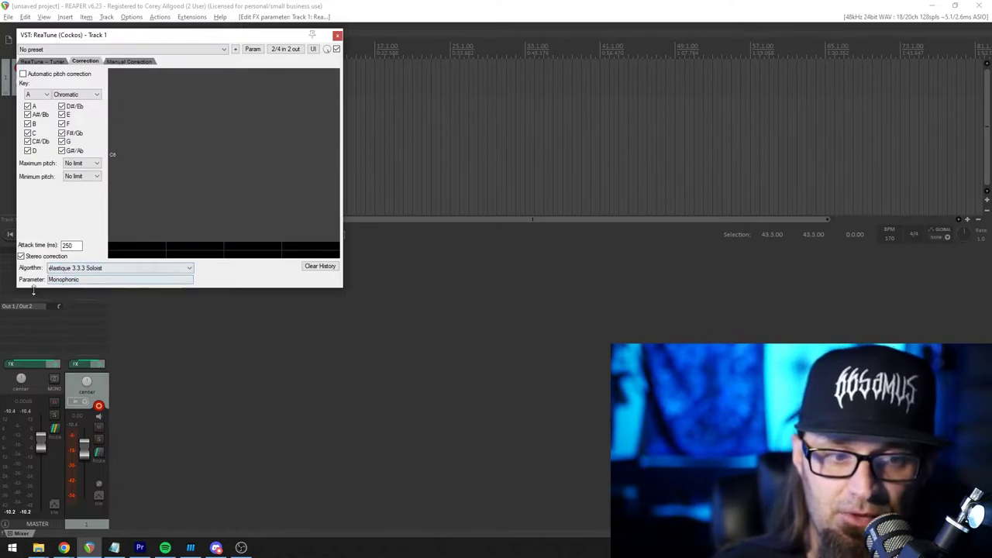
# Set ReaTune's correction algorithm to Simple windowed (fast), 50ms window, 25ms fade
pyautogui.click(77, 269)
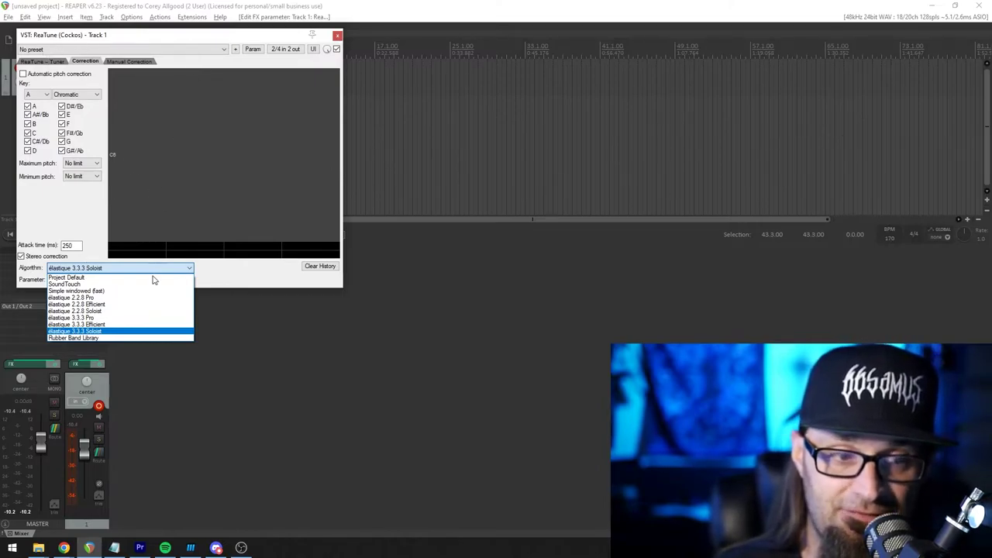
pyautogui.click(110, 338)
pyautogui.click(100, 281)
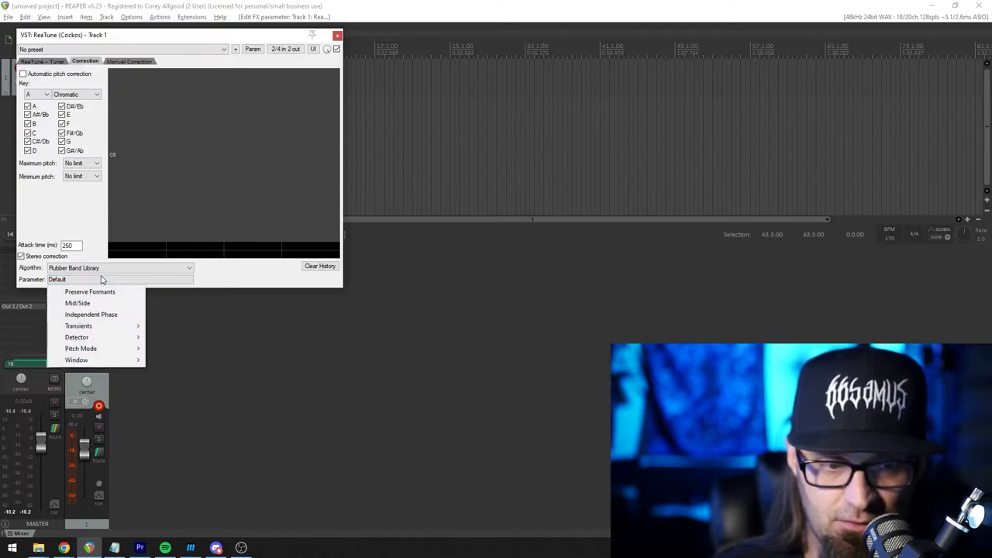
pyautogui.click(103, 269)
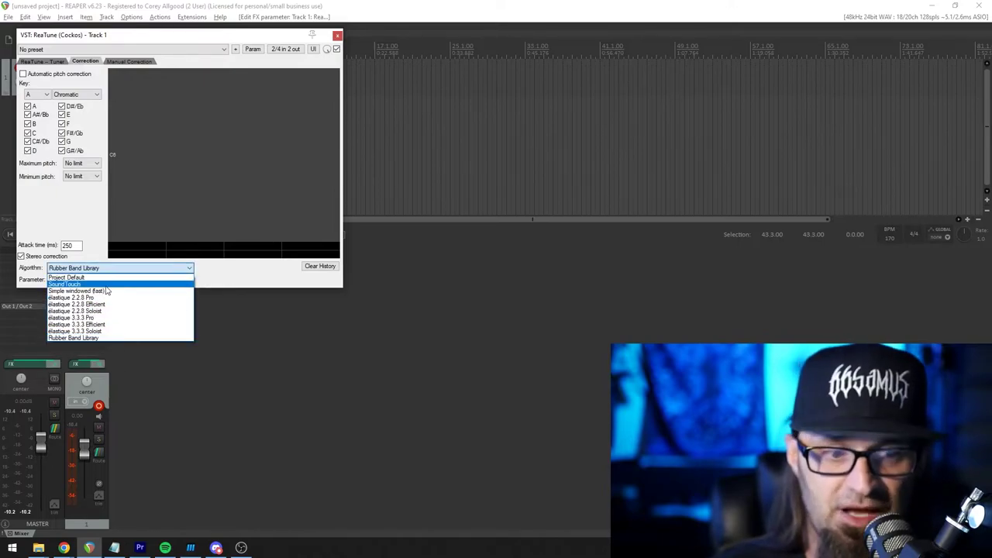
pyautogui.click(108, 290)
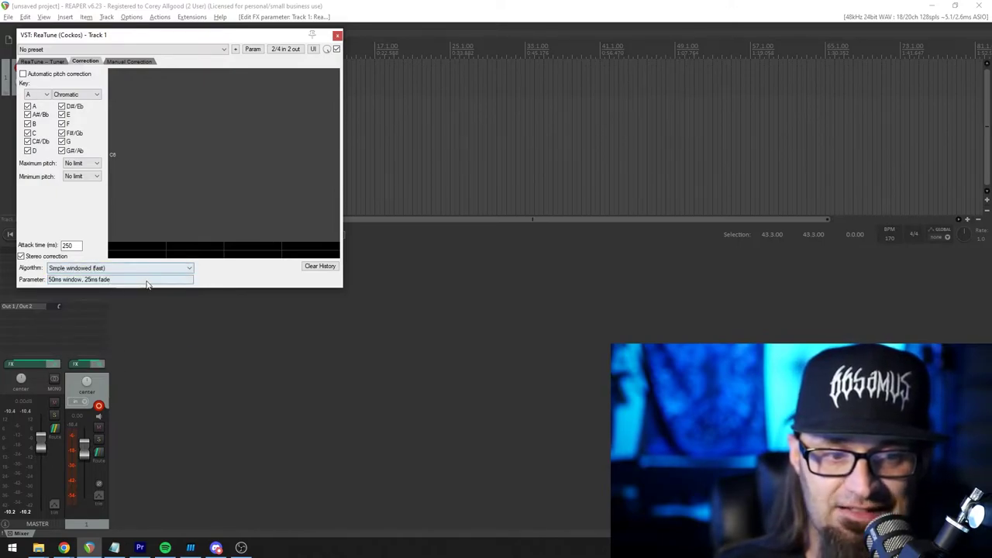
# Close ReaTune and add a second track named Guitar Synth
pyautogui.click(337, 37)
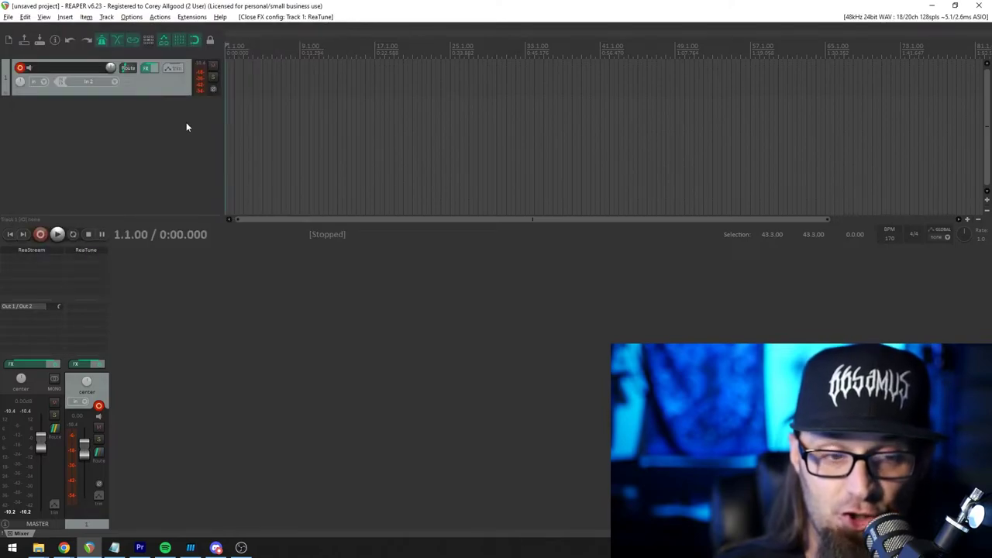
pyautogui.doubleClick(110, 137)
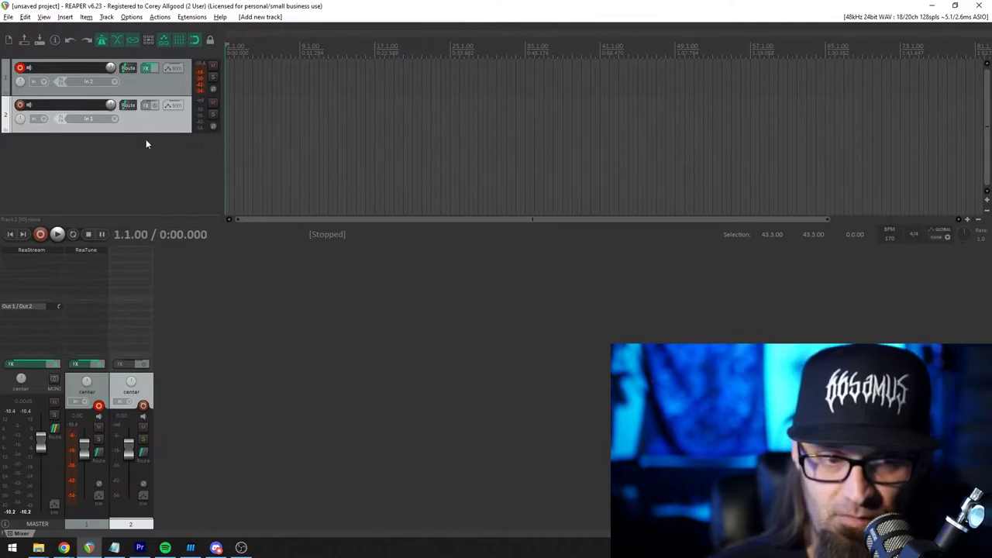
pyautogui.doubleClick(39, 107)
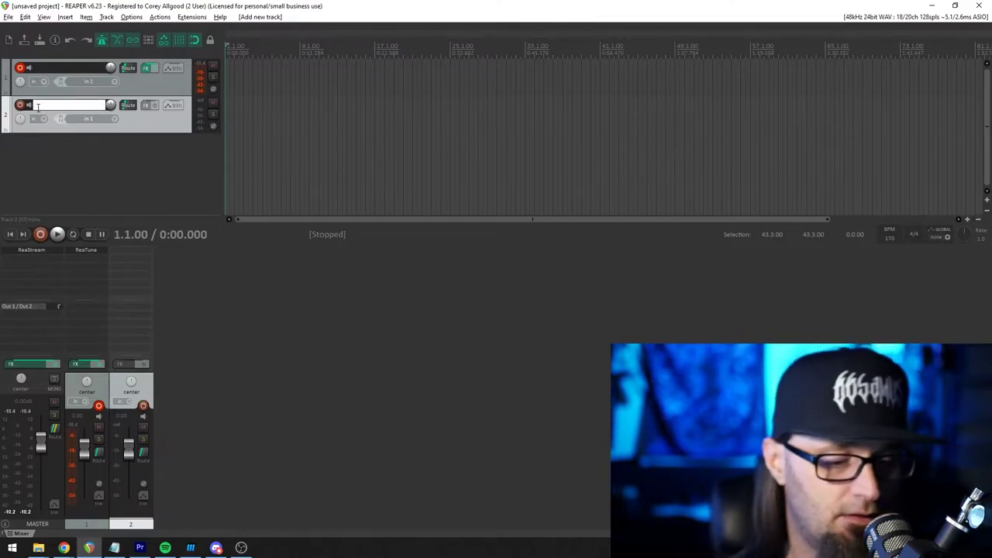
pyautogui.write('Guitar Synth')
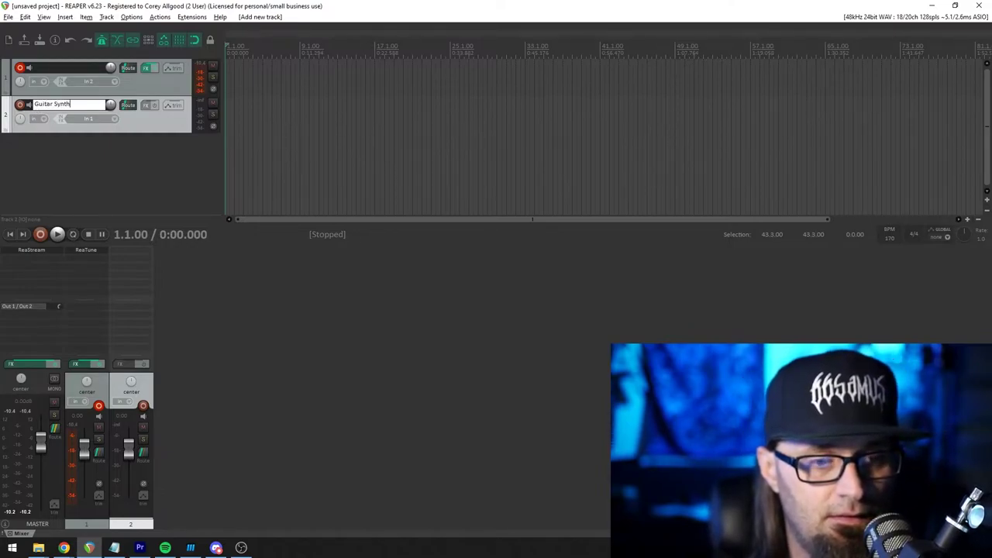
pyautogui.press('Return')
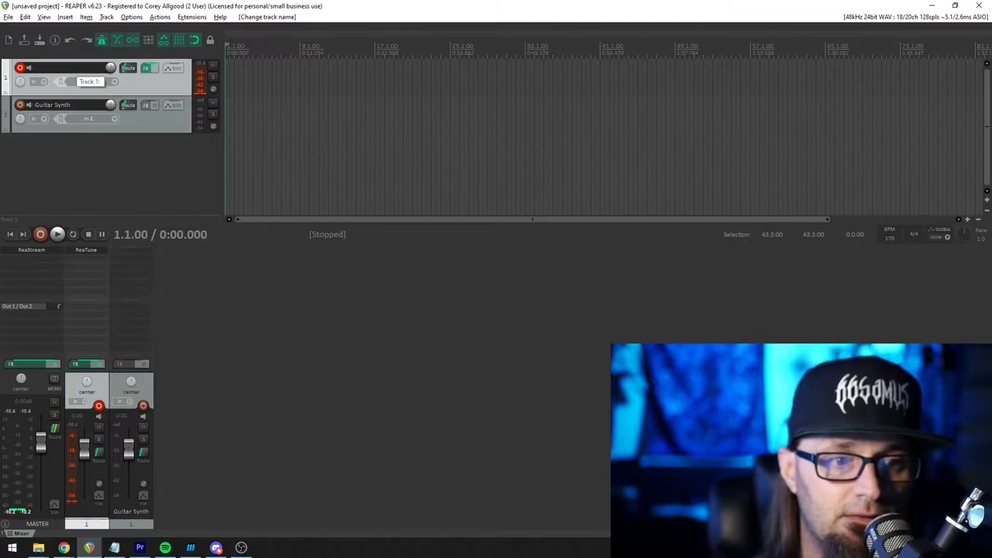
# Rename track 1 to Guitar DI
pyautogui.doubleClick(71, 68)
pyautogui.write('Guitar DI')
pyautogui.press('Return')
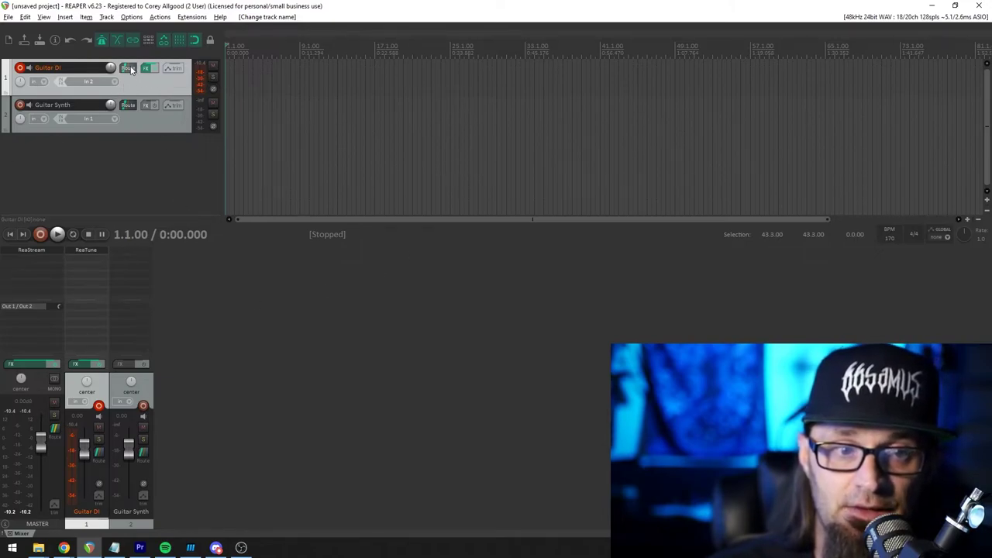
# Add a send from Guitar DI to Guitar Synth with audio set to None, MIDI only
pyautogui.click(128, 68)
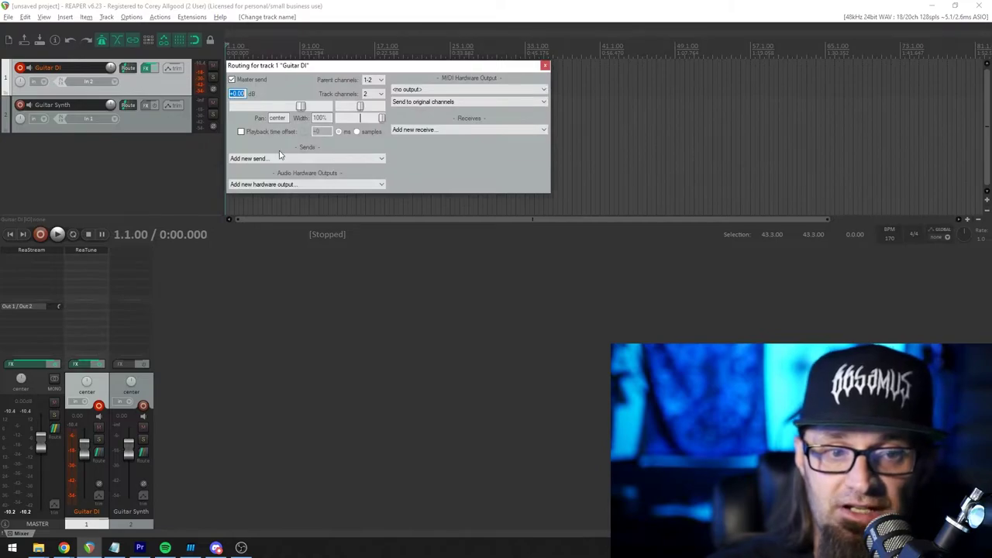
pyautogui.click(335, 160)
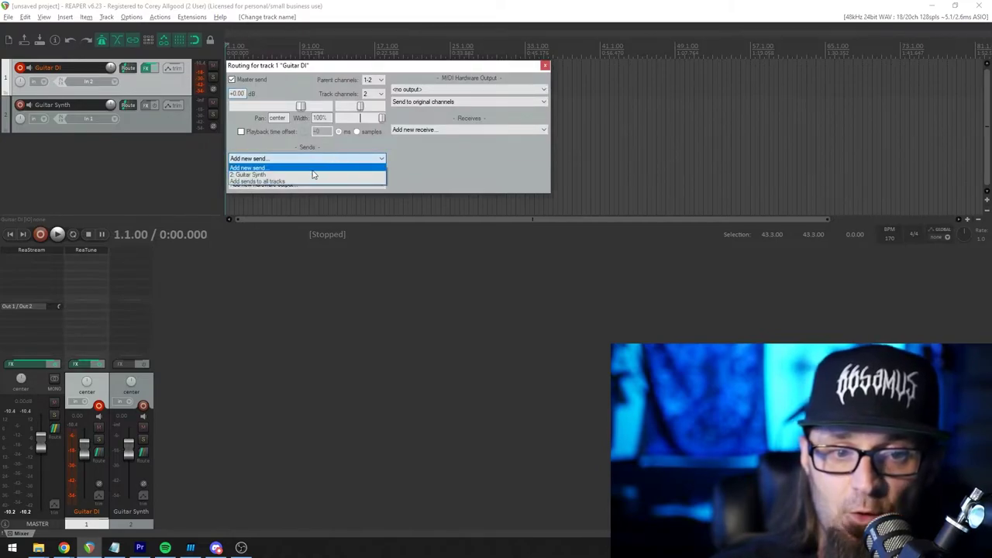
pyautogui.click(244, 175)
pyautogui.click(265, 206)
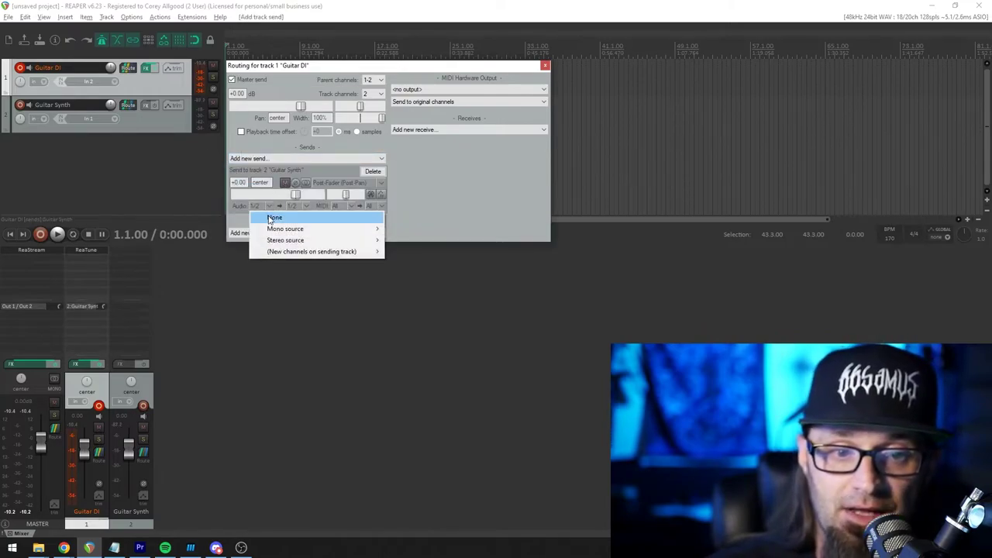
pyautogui.click(271, 219)
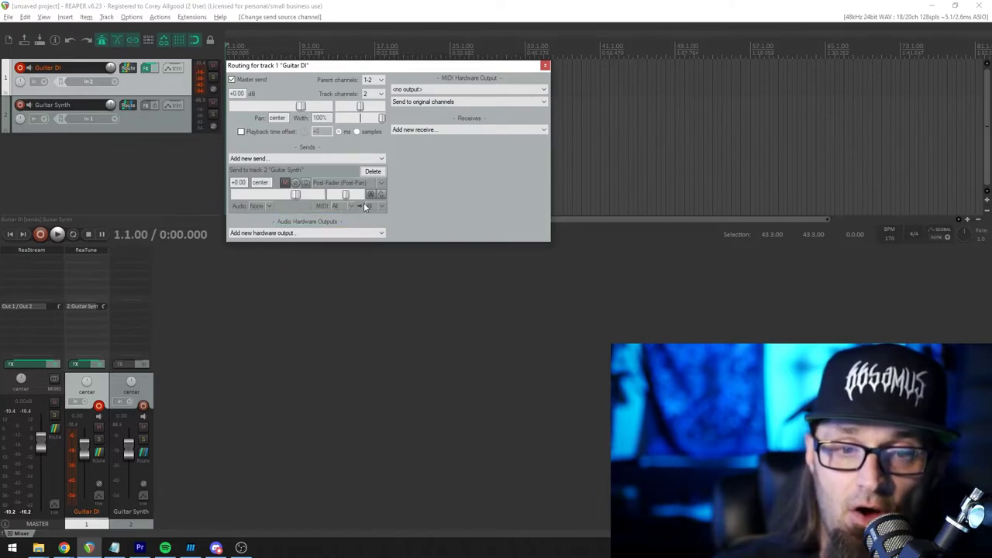
pyautogui.click(544, 66)
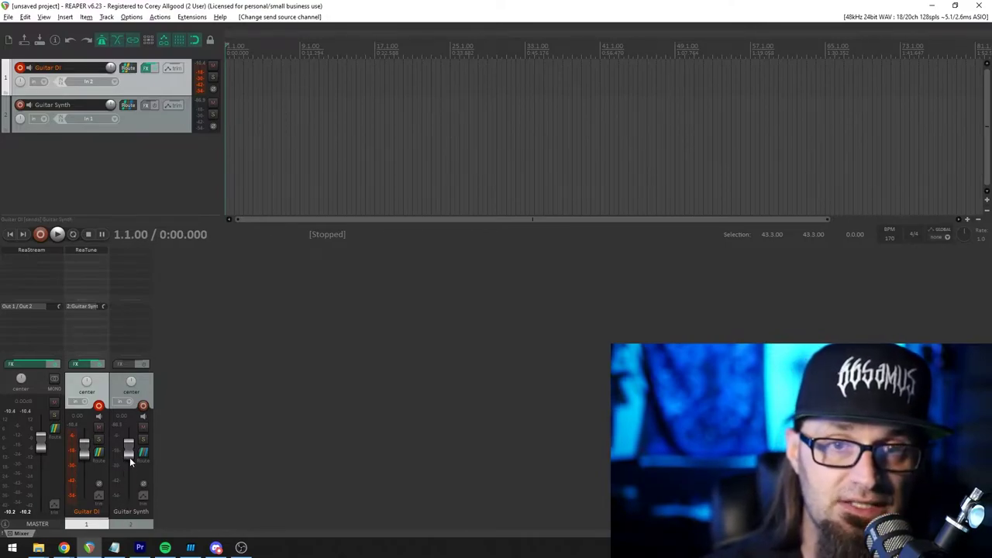
pyautogui.moveTo(131, 462)
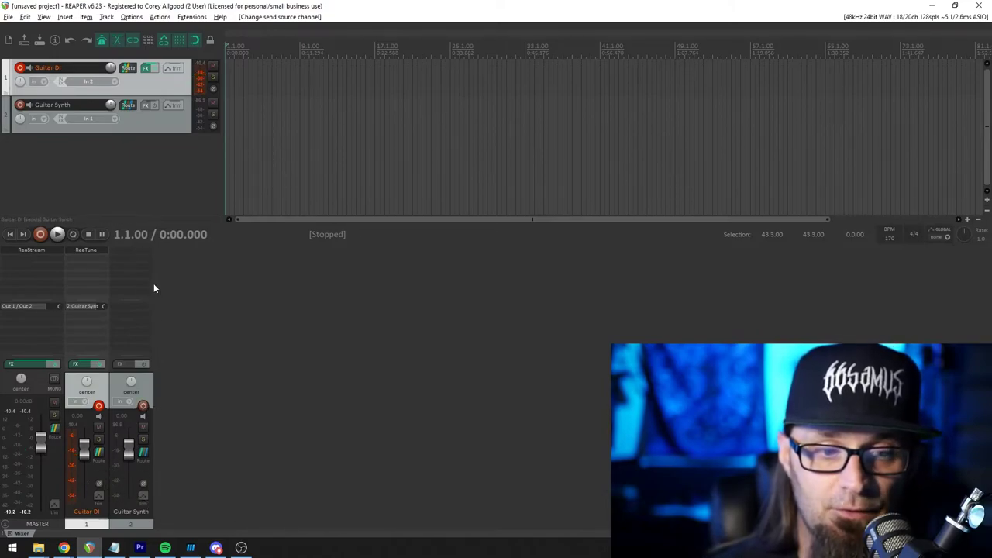
# Add the VST3i Play (18 out) instrument to the Guitar Synth track
pyautogui.doubleClick(129, 252)
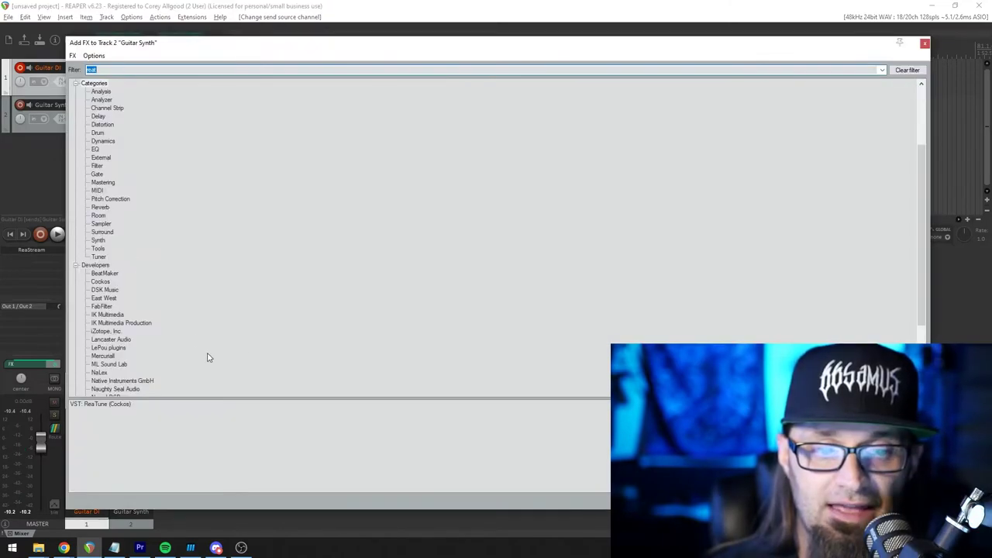
pyautogui.scroll(-4, 152, 151)
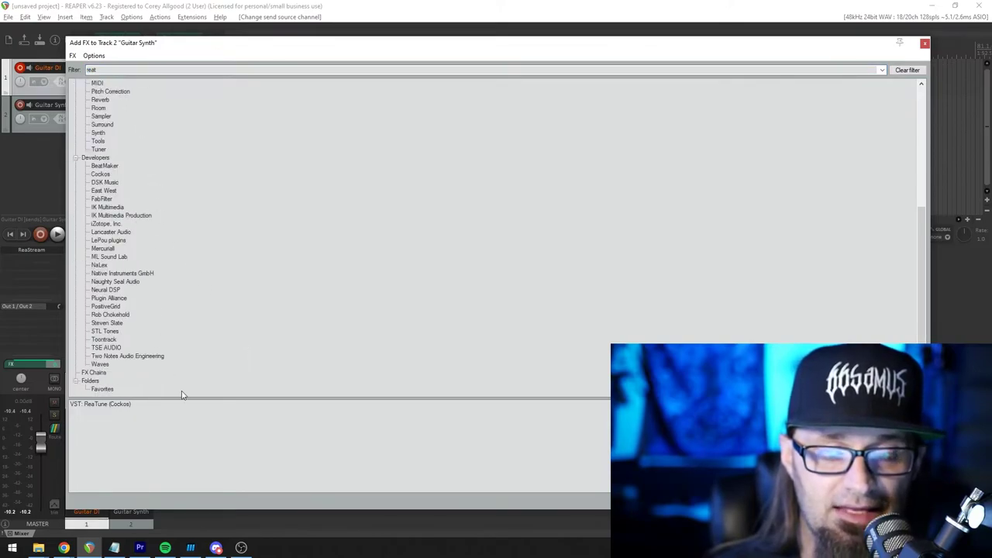
pyautogui.click(109, 190)
pyautogui.click(906, 69)
pyautogui.click(99, 414)
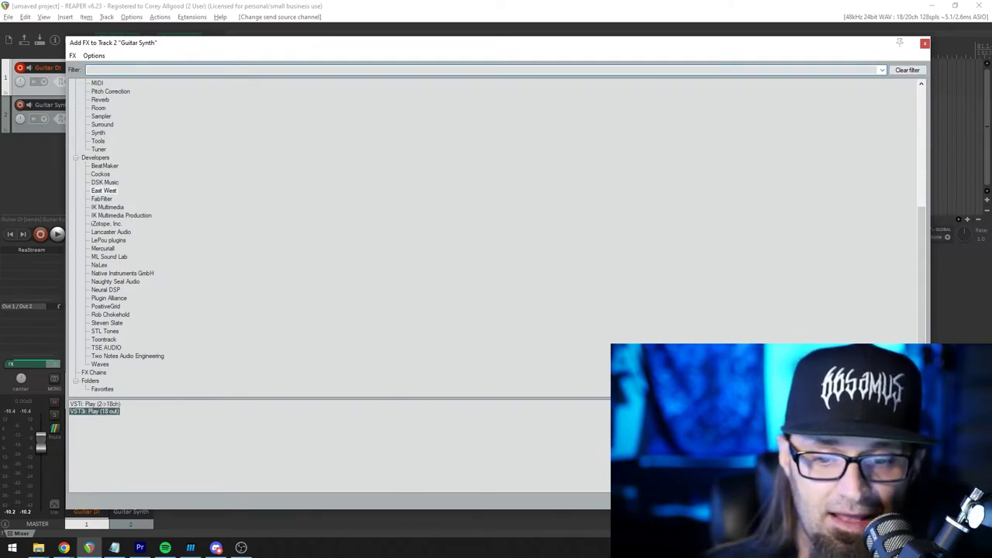
pyautogui.press('Return')
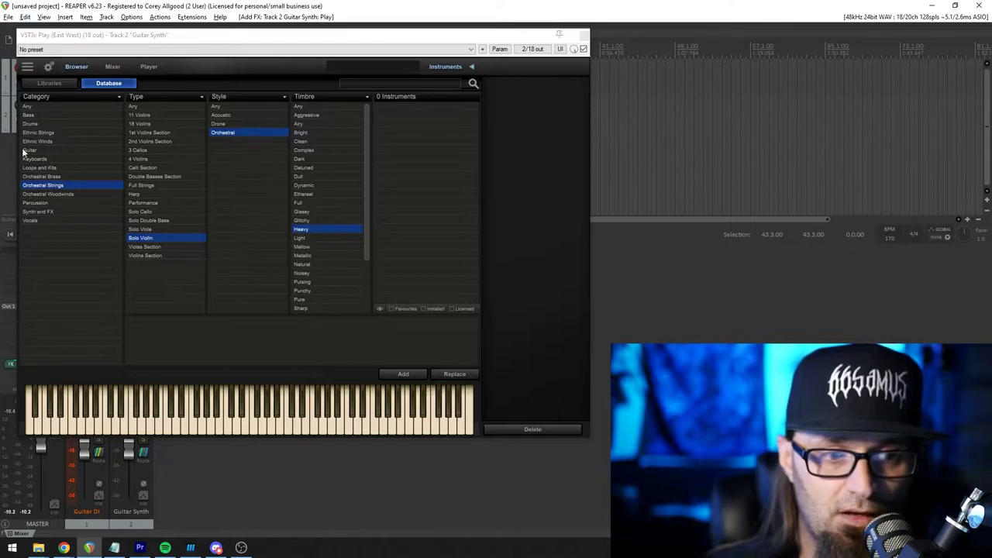
# Load the Piano Strings 1 patch from Keyboards > Grand Piano in Play
pyautogui.click(45, 160)
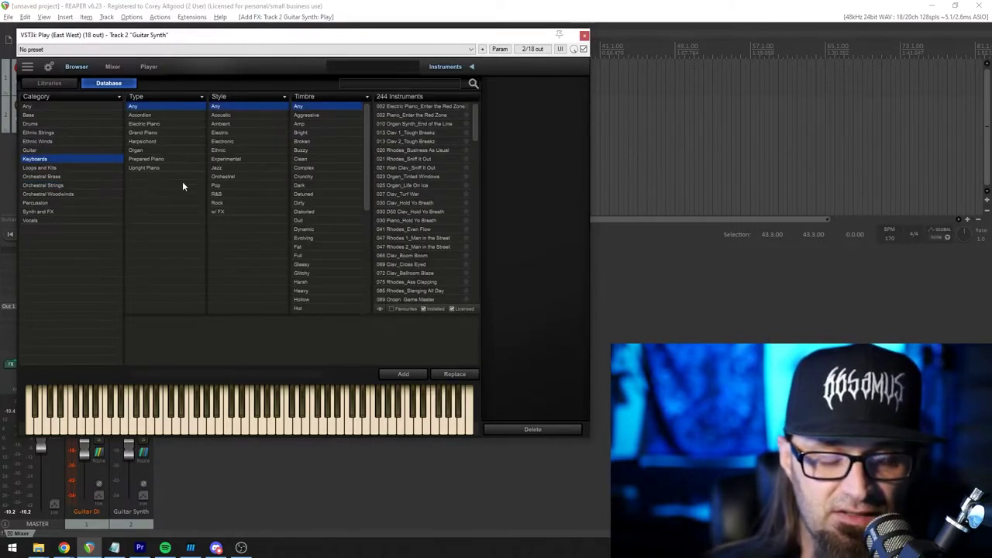
pyautogui.click(148, 134)
pyautogui.click(410, 133)
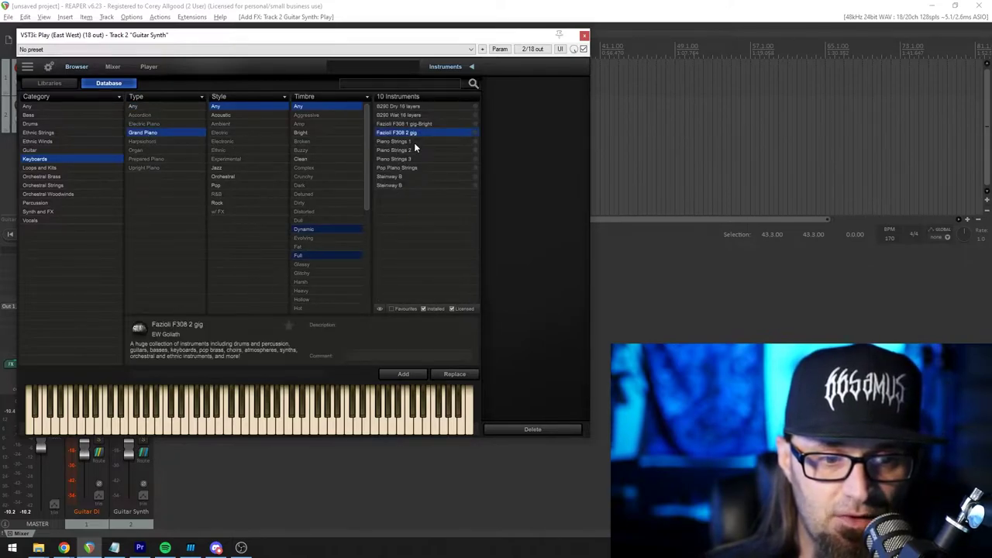
pyautogui.click(413, 143)
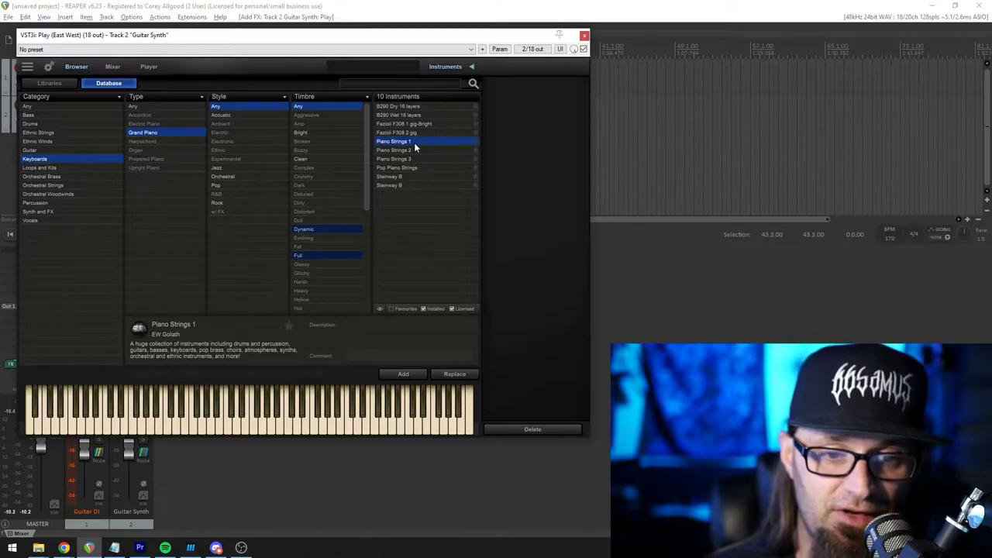
pyautogui.doubleClick(414, 143)
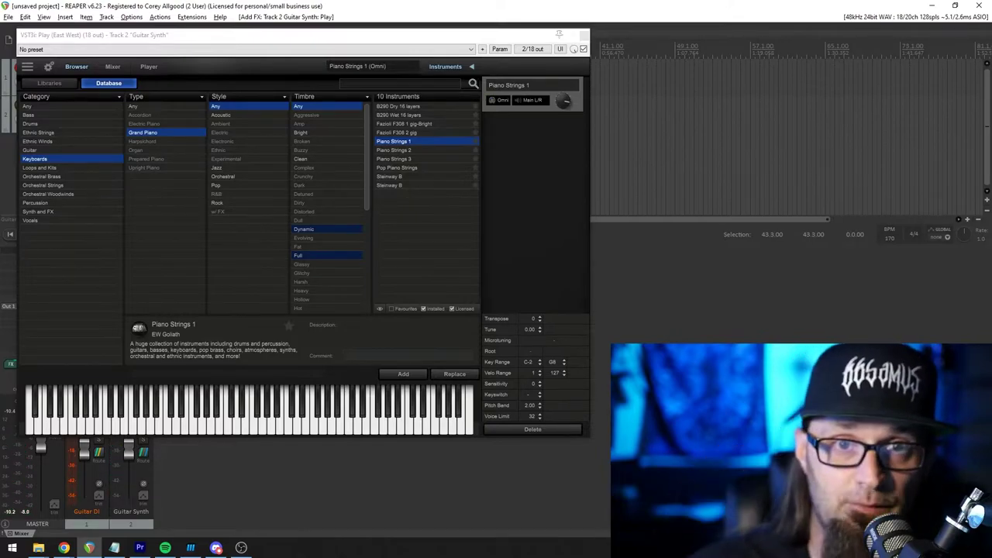
pyautogui.click(583, 37)
# Close the Play instrument window
pyautogui.click(584, 36)
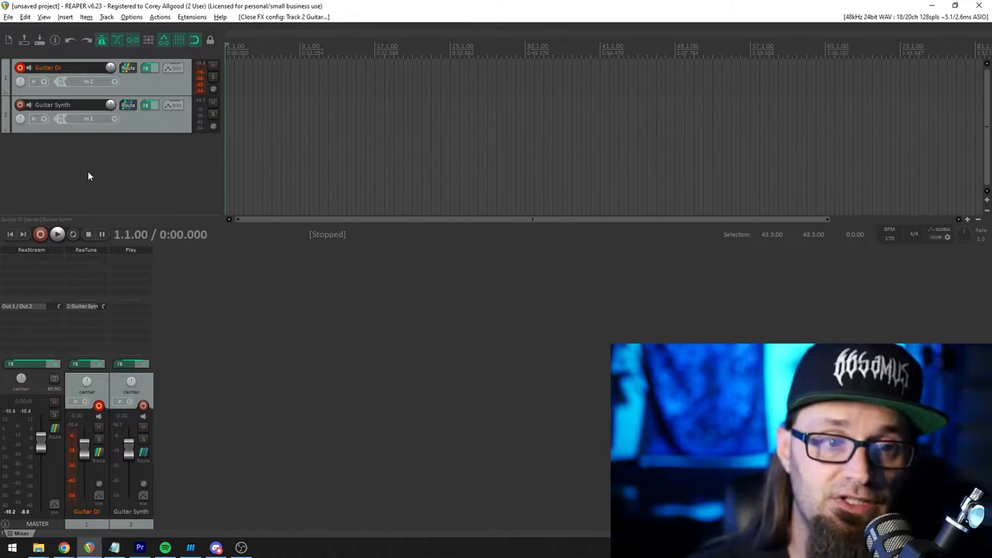
# Toggle Guitar DI's master send off and back on, then open its FX browser
pyautogui.click(128, 69)
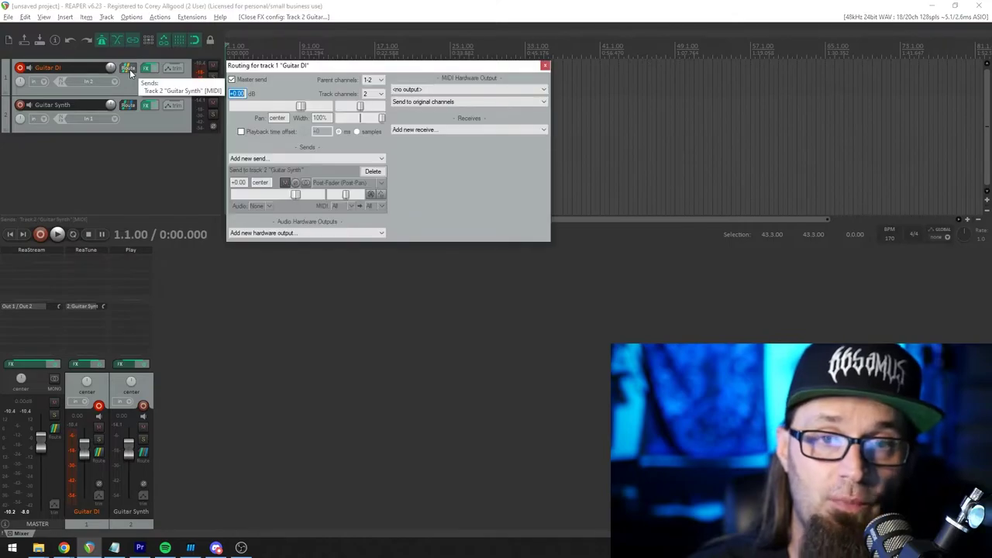
pyautogui.click(231, 80)
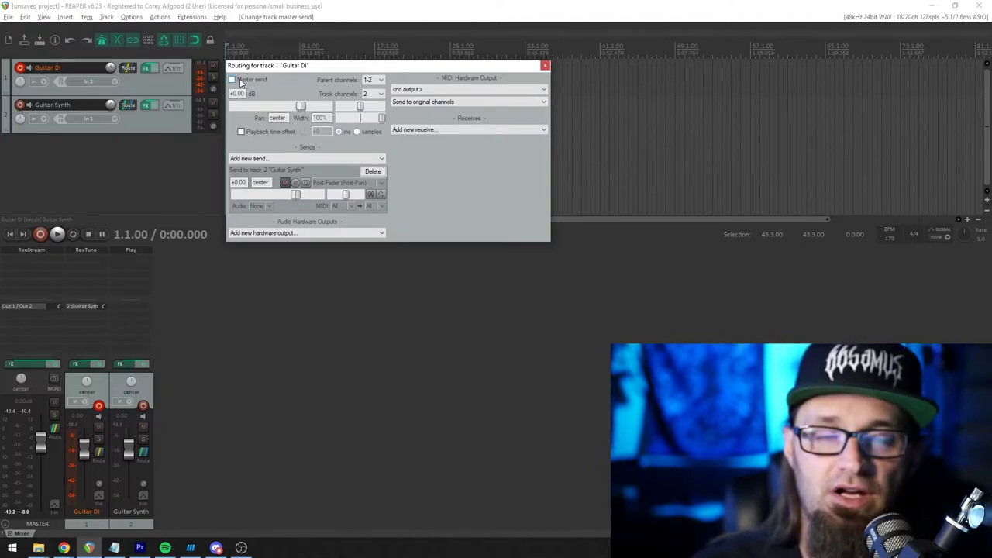
pyautogui.click(544, 66)
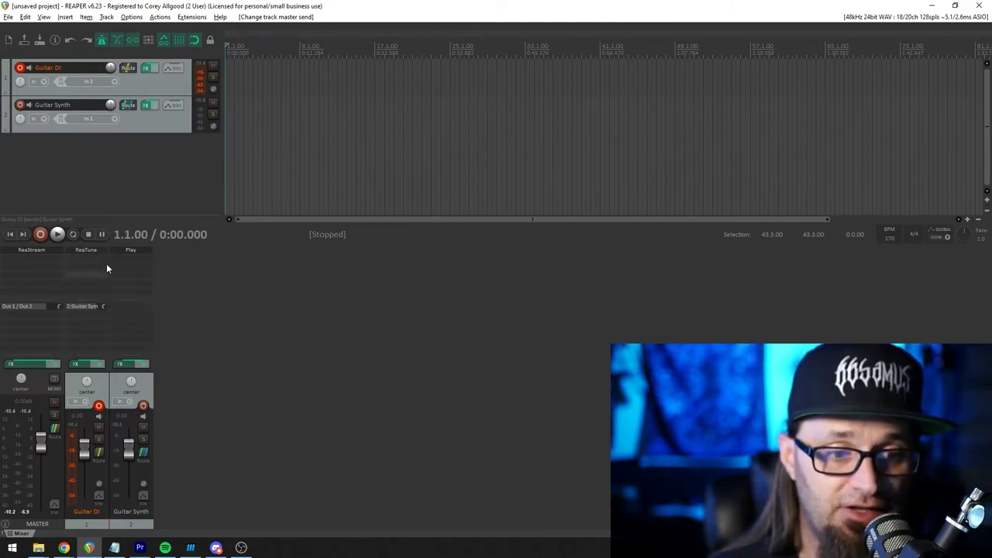
pyautogui.click(128, 68)
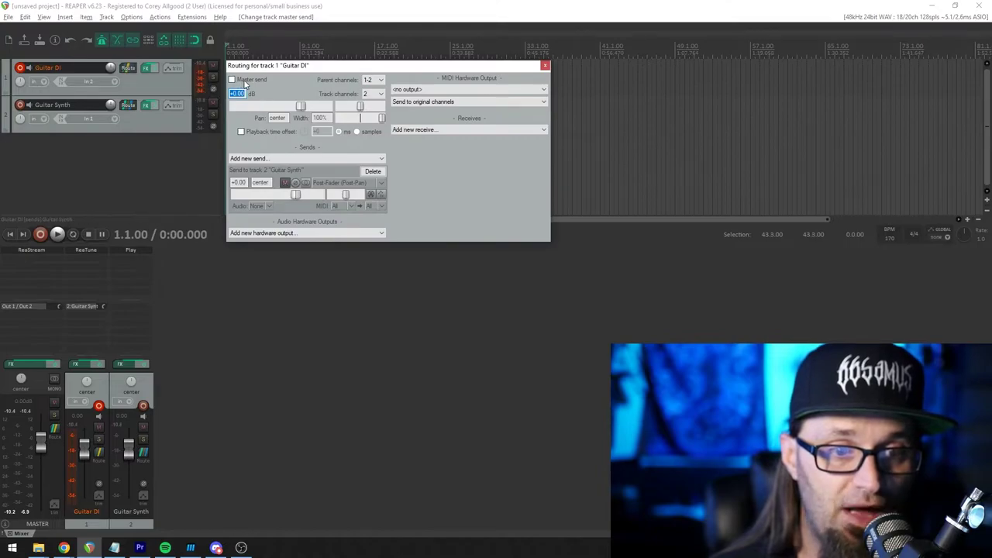
pyautogui.click(242, 80)
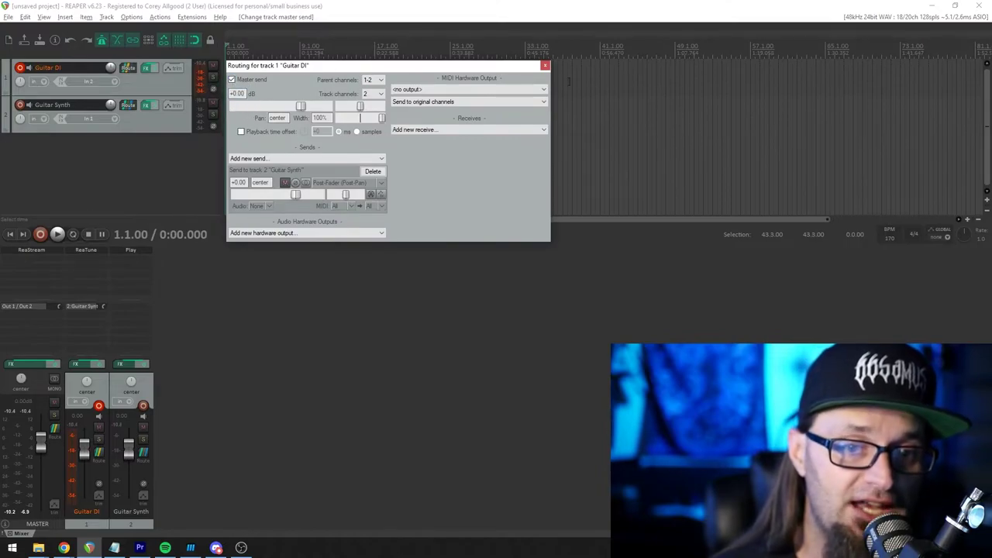
pyautogui.click(545, 66)
pyautogui.click(145, 68)
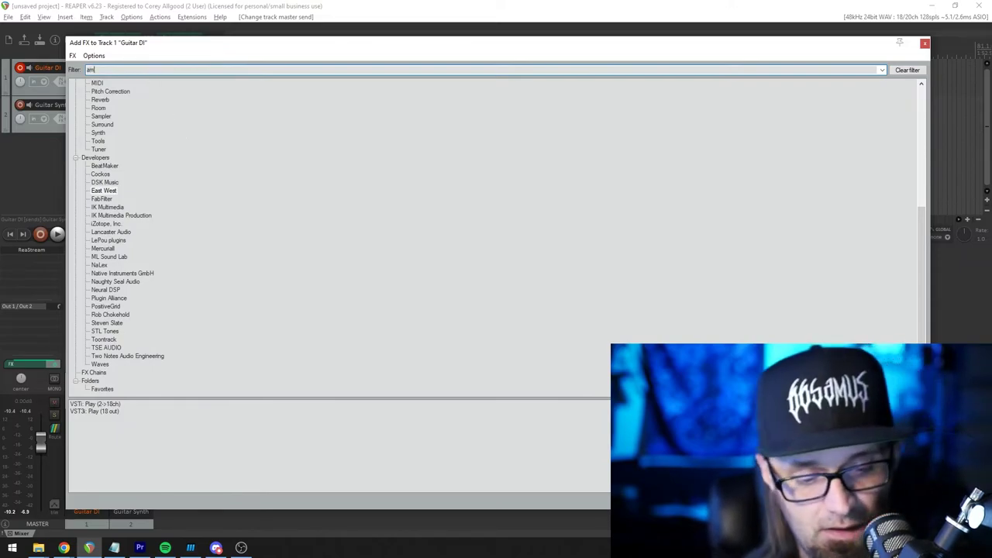
# Search 'amped' and add Amped Roots to the Guitar DI track's FX chain
pyautogui.write('amped')
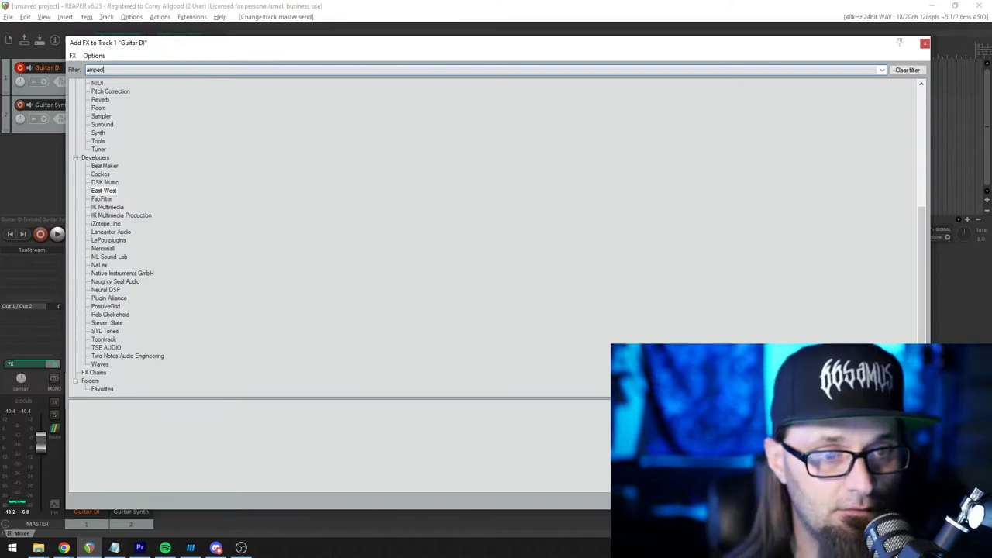
pyautogui.scroll(8, 120, 166)
pyautogui.click(93, 82)
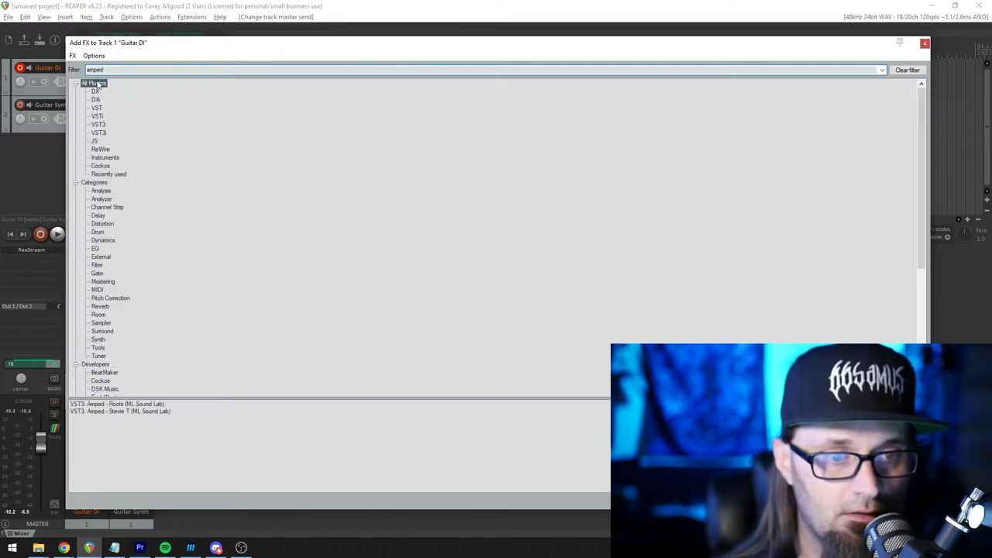
pyautogui.doubleClick(111, 404)
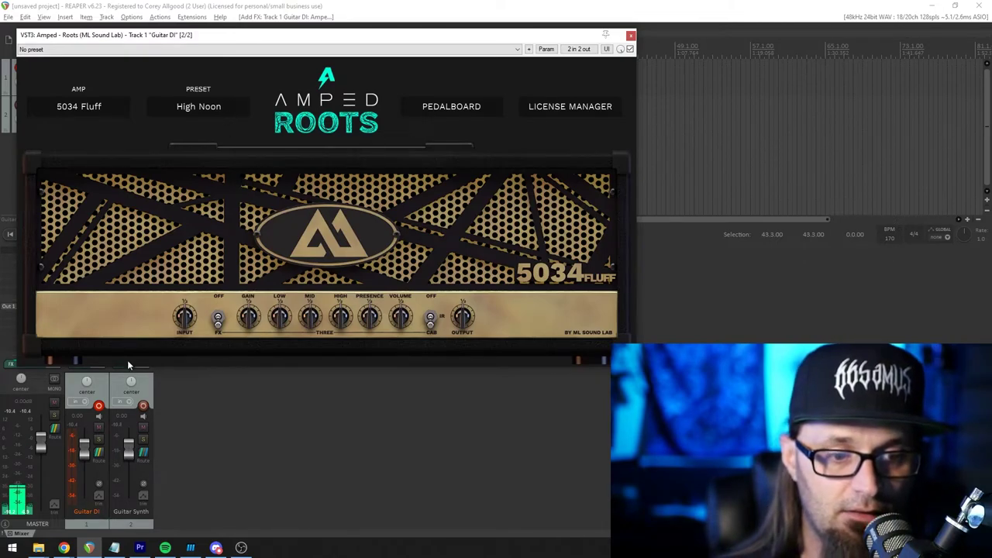
# Mute Guitar Synth, switch on the amp's Drive pedal, and close the Amped Roots window
pyautogui.click(142, 426)
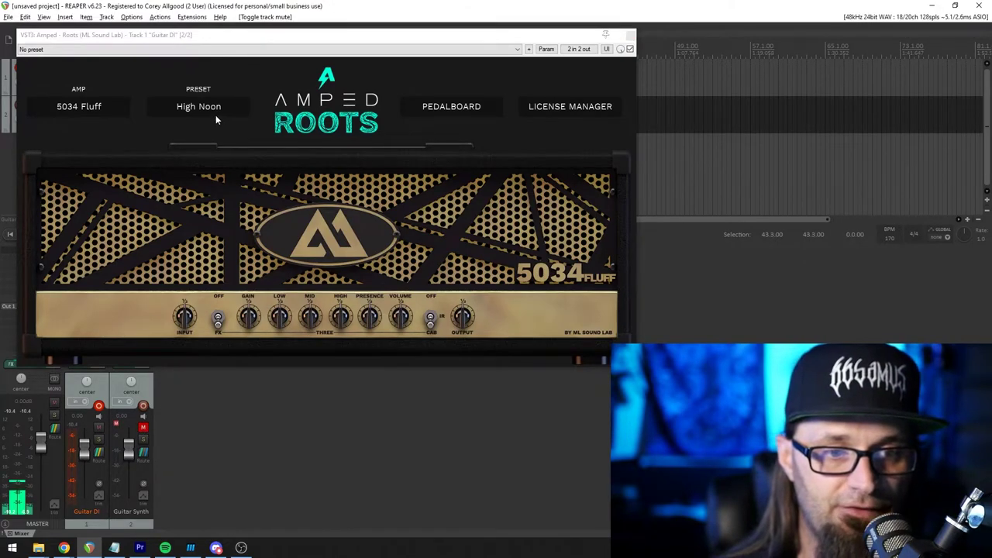
pyautogui.click(421, 111)
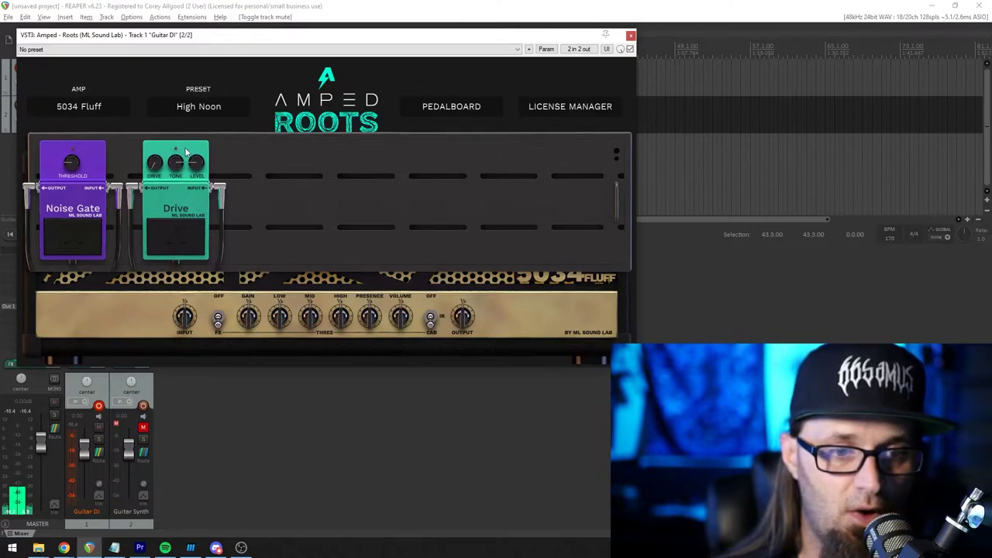
pyautogui.click(174, 237)
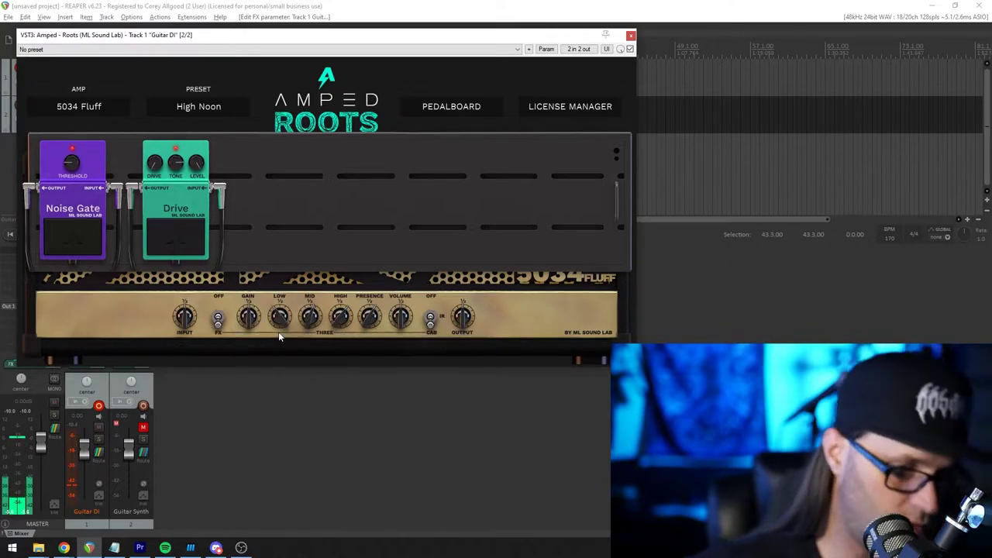
pyautogui.click(631, 36)
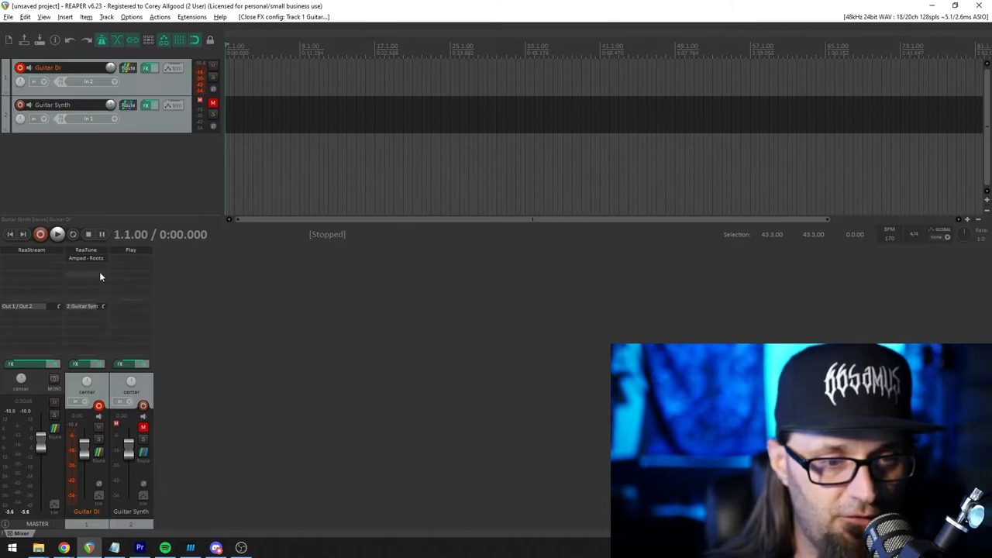
# Add FabFilter Timeless 2 from the Delay category to Guitar DI's FX chain
pyautogui.doubleClick(98, 265)
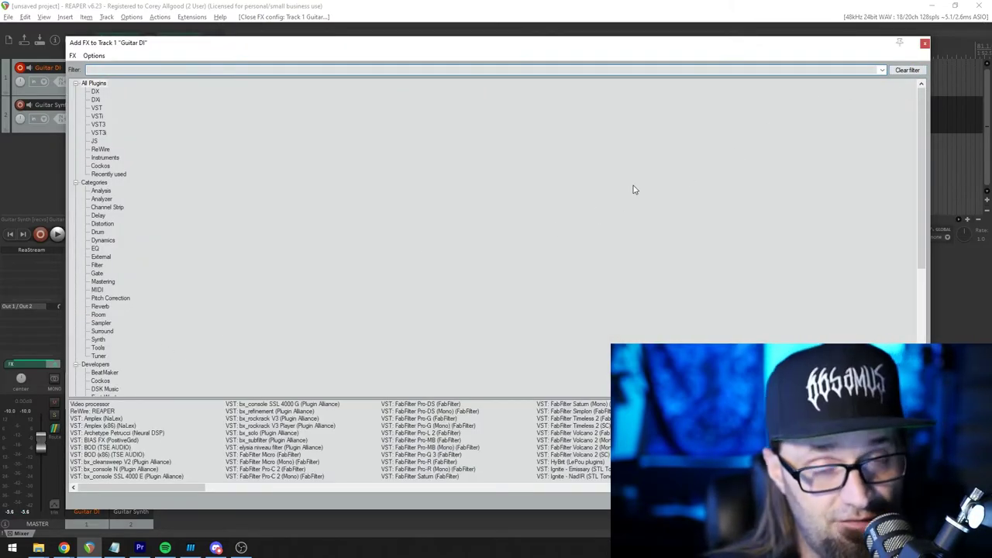
pyautogui.press('Tab')
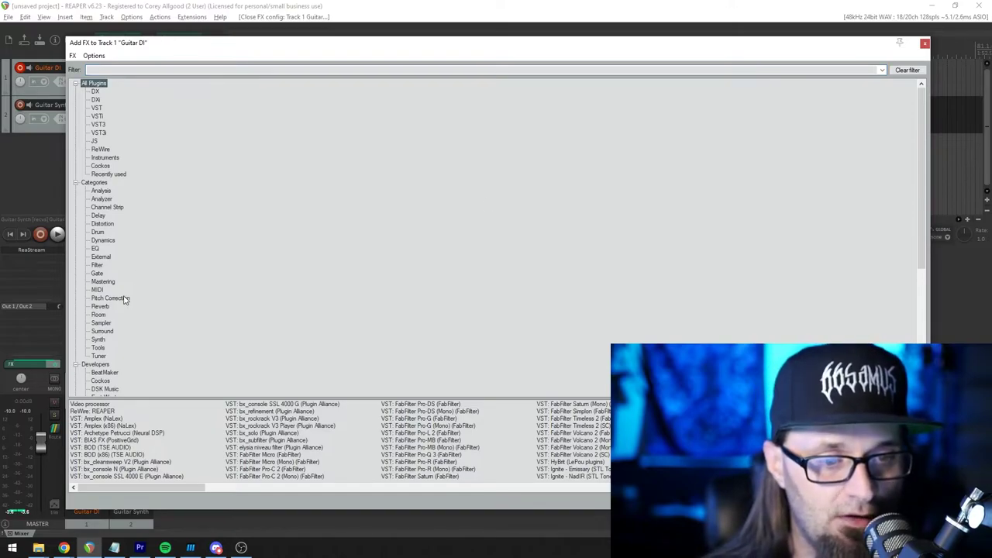
pyautogui.click(99, 217)
pyautogui.doubleClick(96, 411)
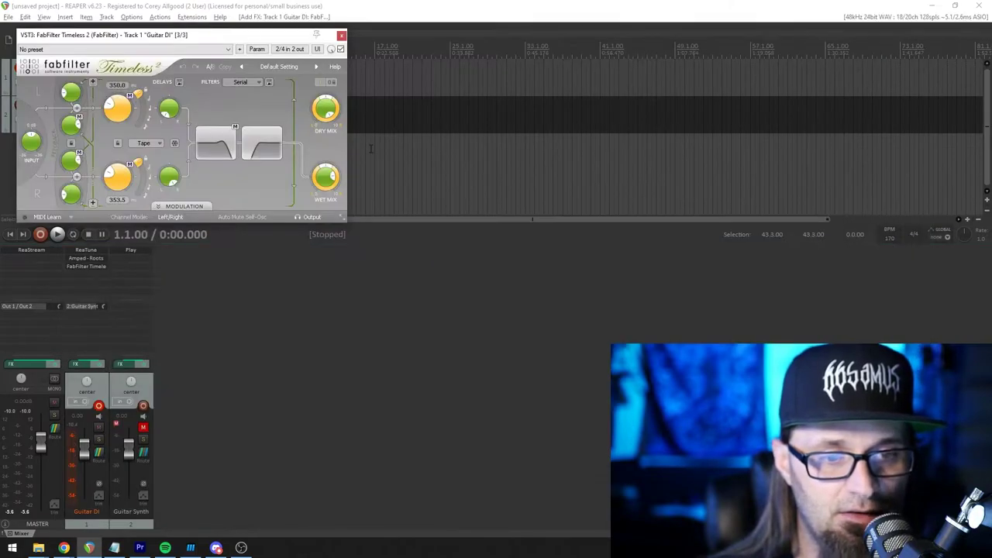
# Load the Analog Tape Echo RD preset in Timeless 2 and close its window
pyautogui.click(271, 67)
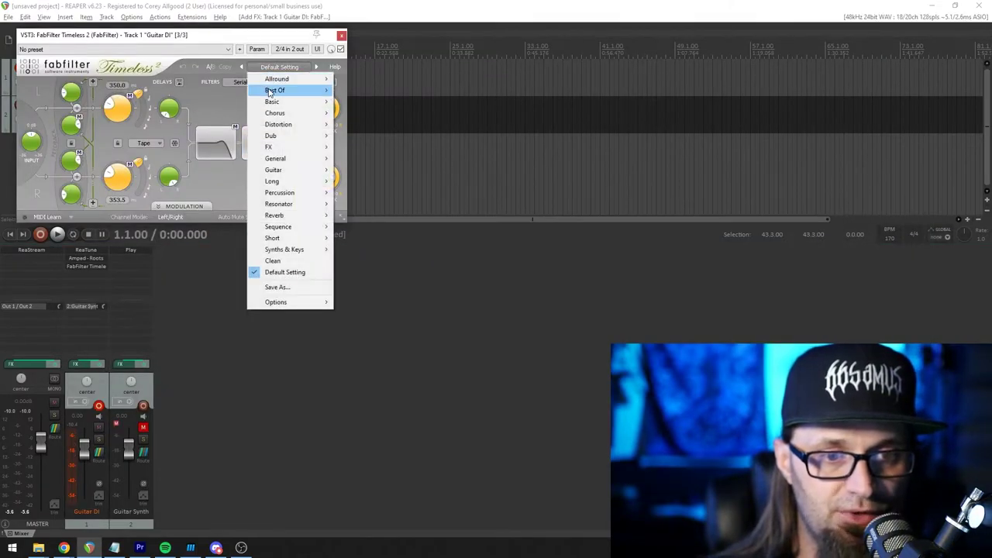
pyautogui.moveTo(276, 89)
pyautogui.click(360, 88)
pyautogui.click(341, 36)
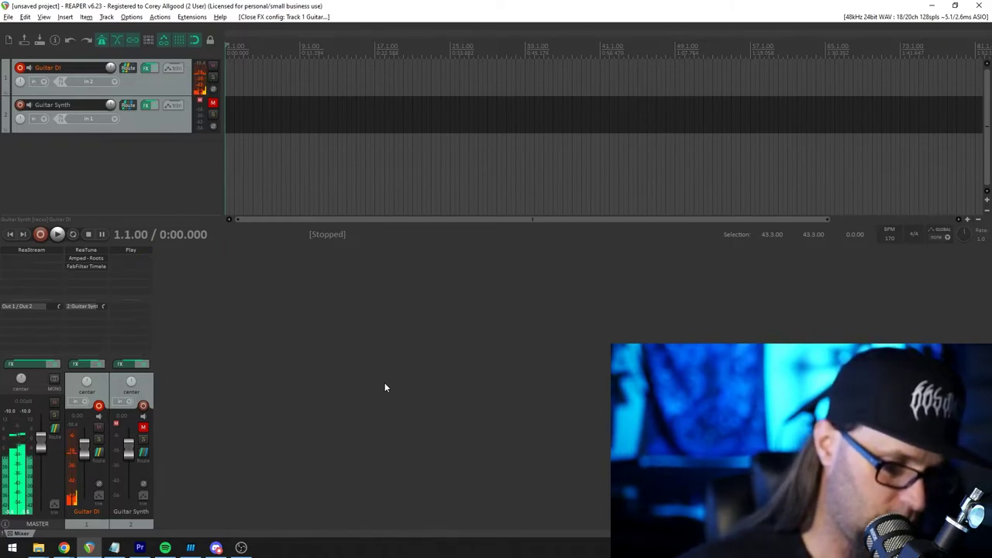
# Unmute the Guitar Synth track, then select the Guitar DI track
pyautogui.click(142, 427)
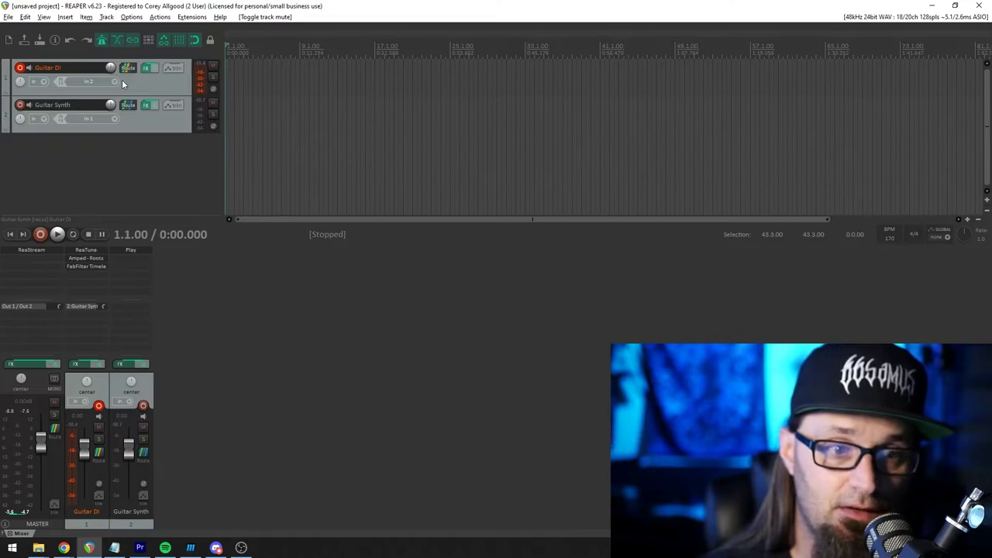
pyautogui.keyDown('ctrl'); pyautogui.click(155, 85); pyautogui.keyUp('ctrl')
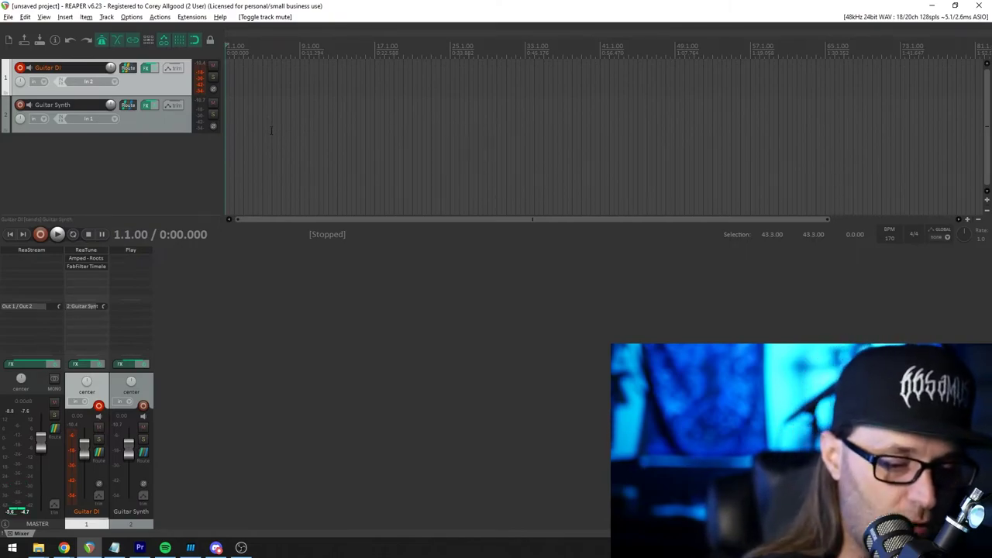
pyautogui.hotkey('ctrl', 'r')
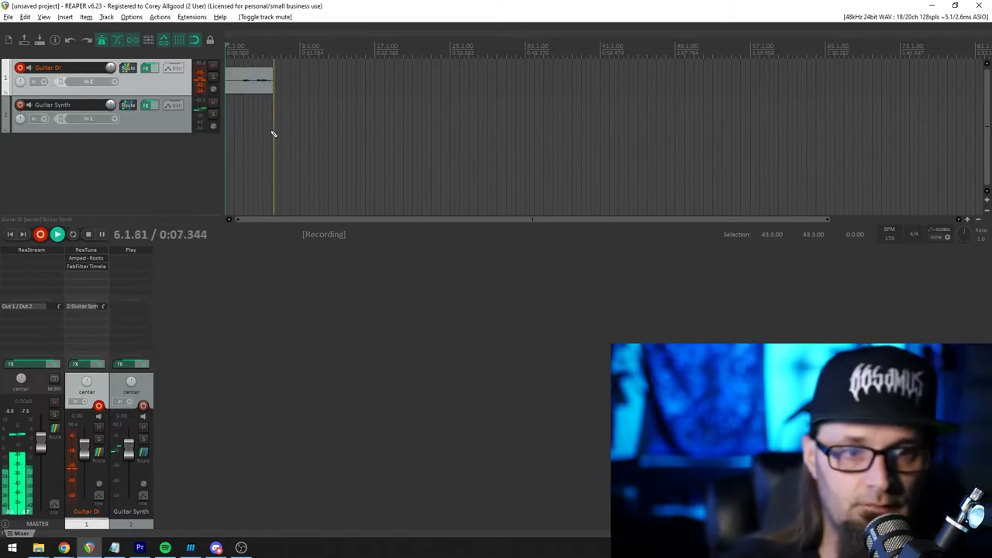
pyautogui.press('space')
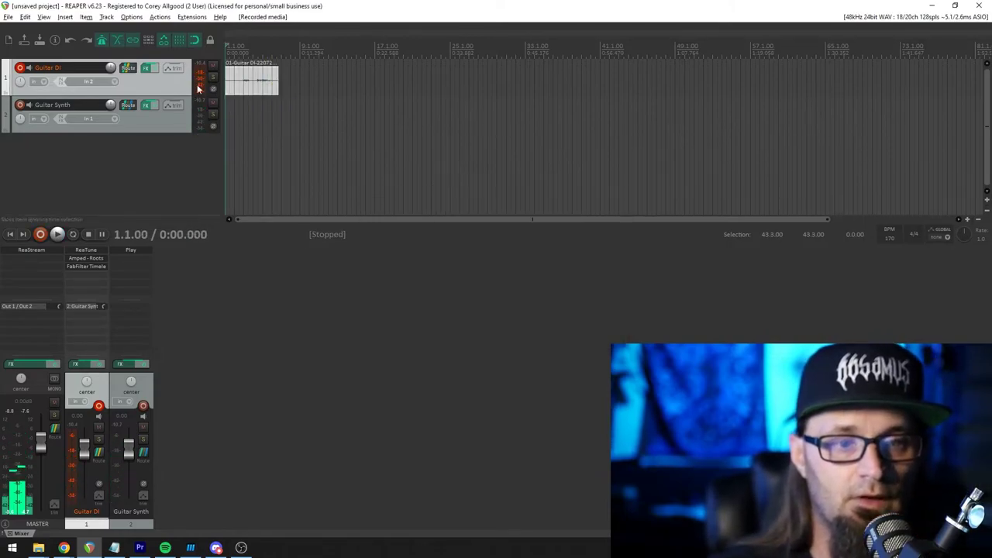
pyautogui.click(234, 46)
pyautogui.press('space')
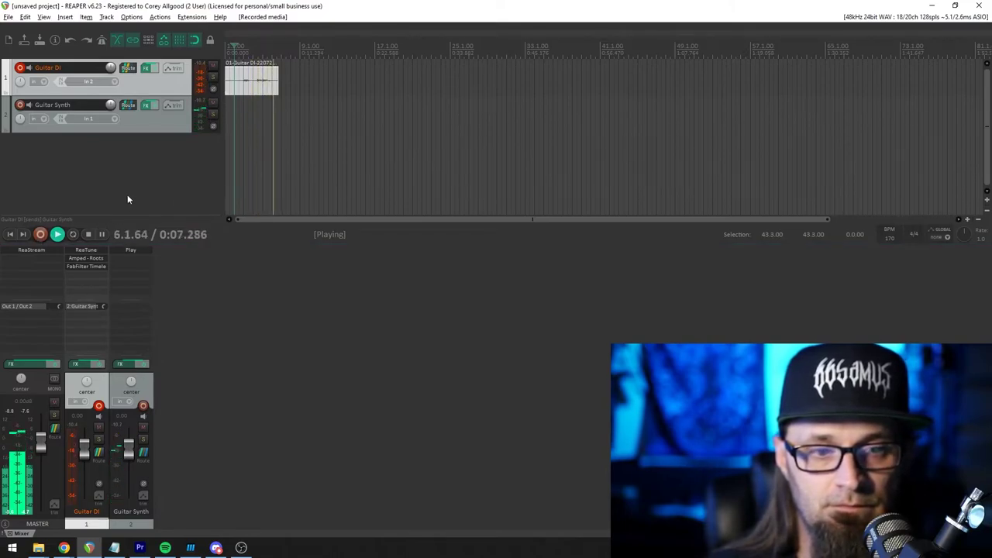
pyautogui.press('space')
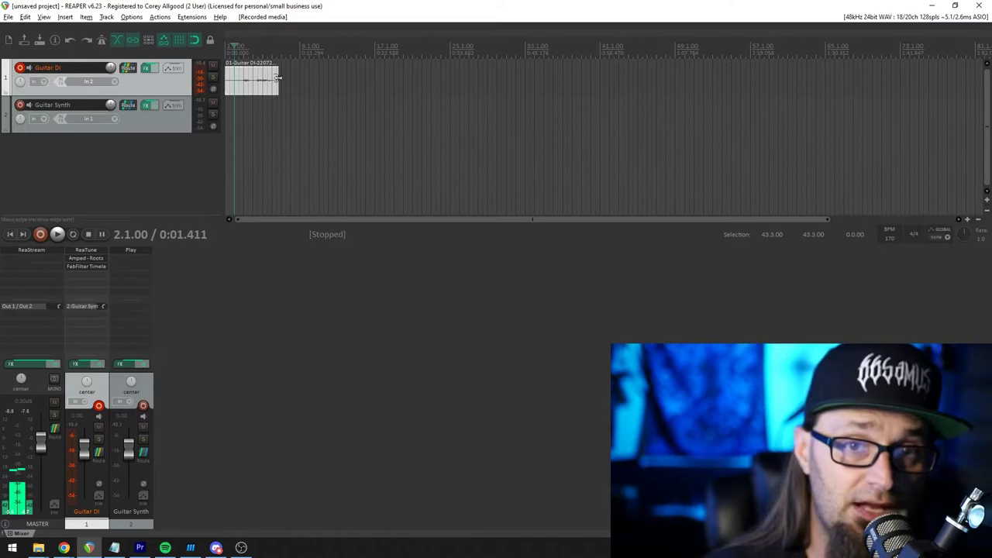
pyautogui.click(248, 80)
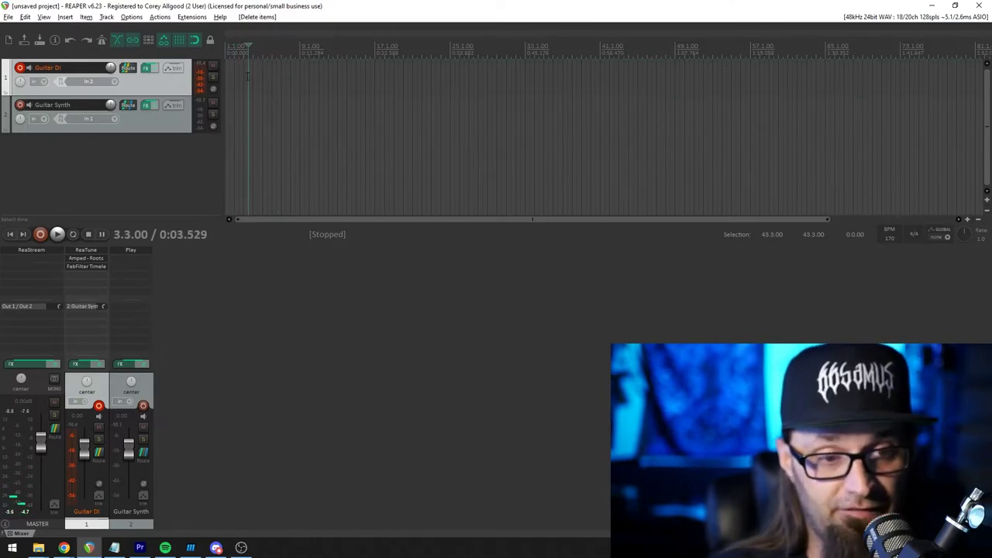
pyautogui.click(10, 234)
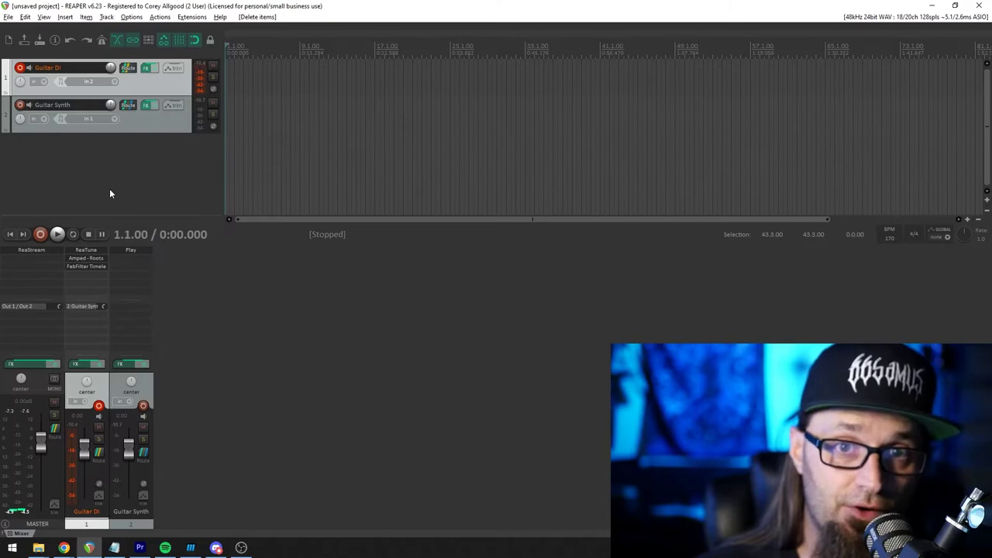
# Select Guitar Synth and bring up its record-arm menu's Record: output options
pyautogui.click(84, 128)
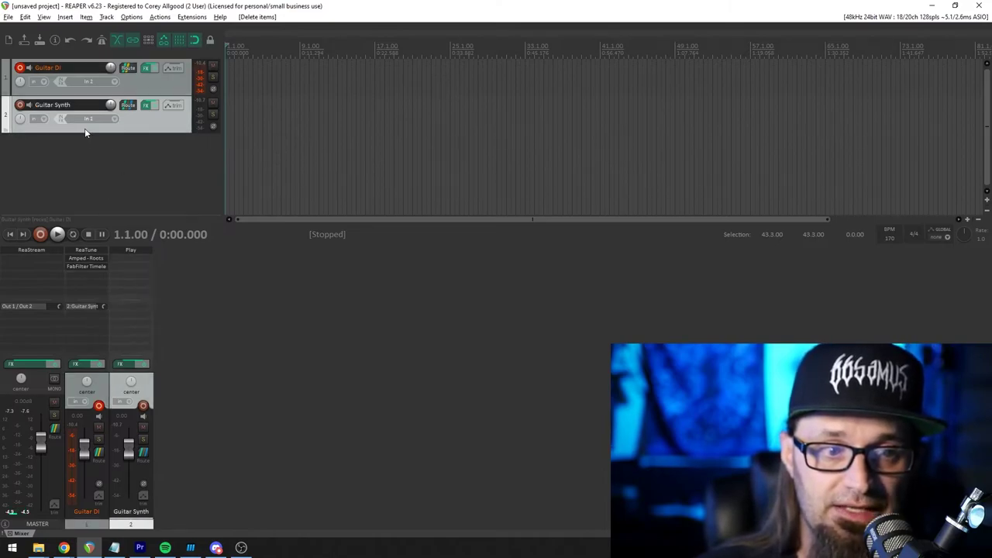
pyautogui.rightClick(19, 106)
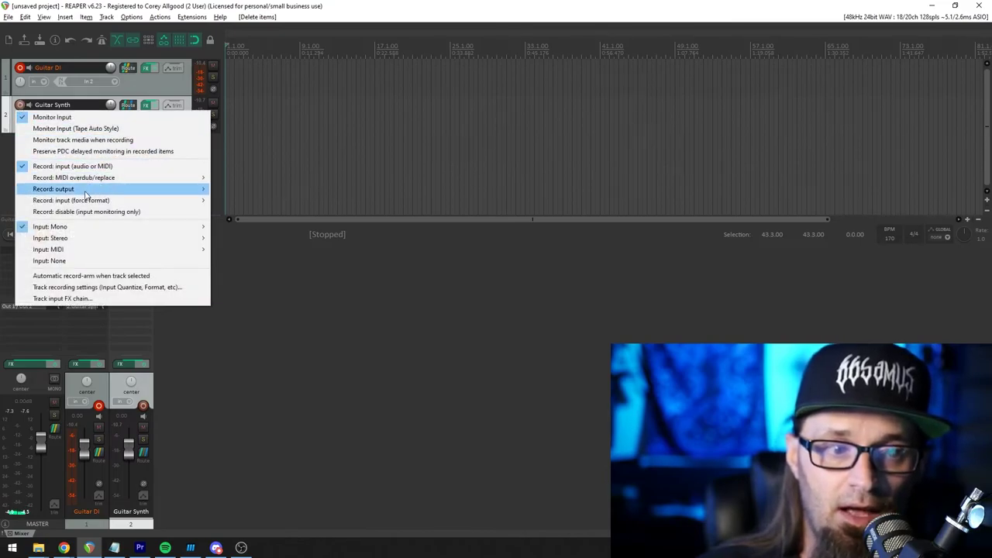
pyautogui.moveTo(53, 191)
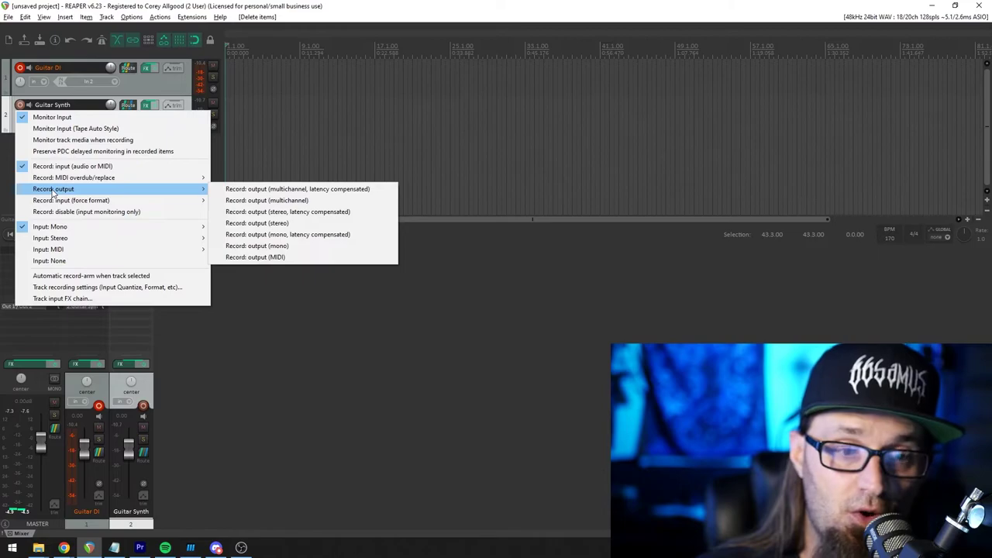
# Record Guitar Synth's MIDI output, arm it, and set input to all MIDI inputs, all channels
pyautogui.click(256, 257)
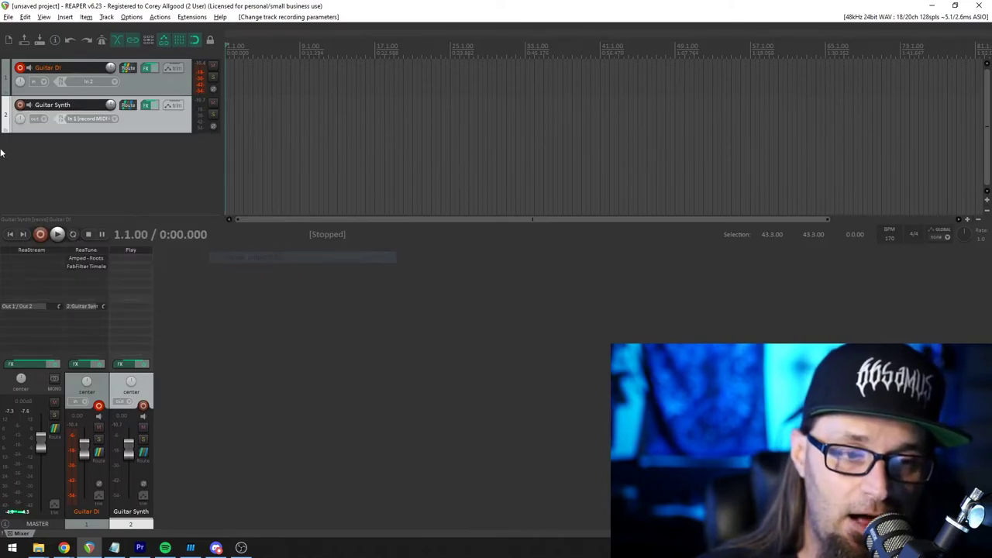
pyautogui.click(23, 105)
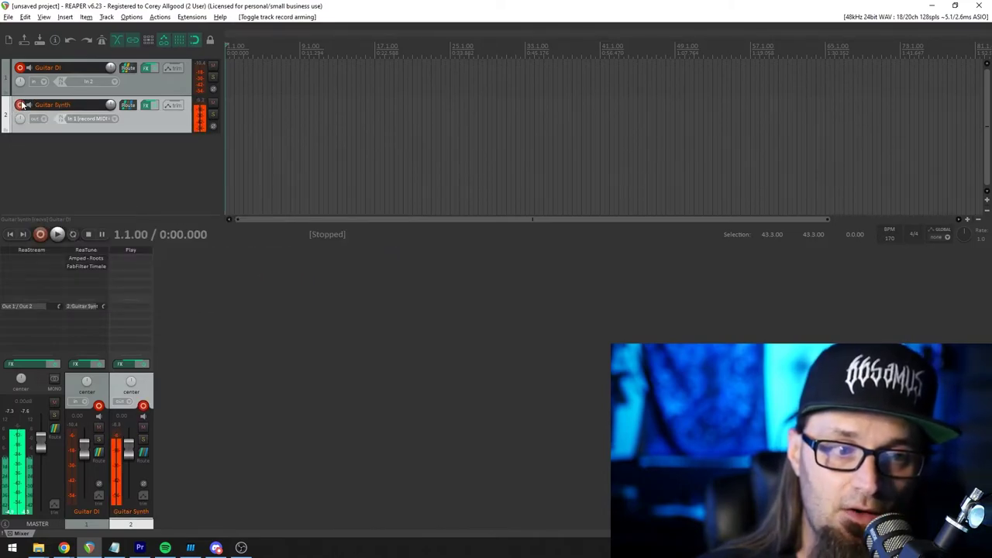
pyautogui.click(77, 119)
pyautogui.moveTo(117, 123)
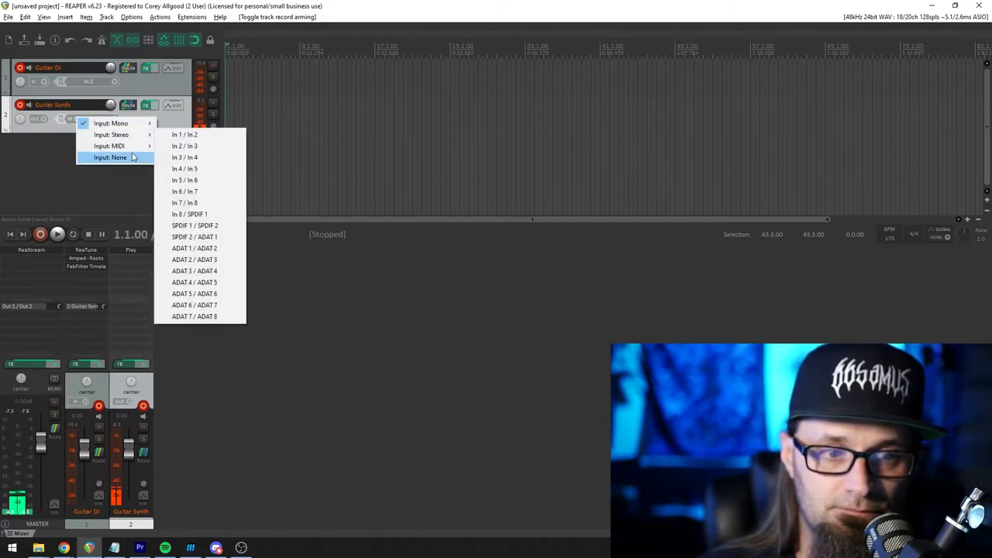
pyautogui.moveTo(134, 149)
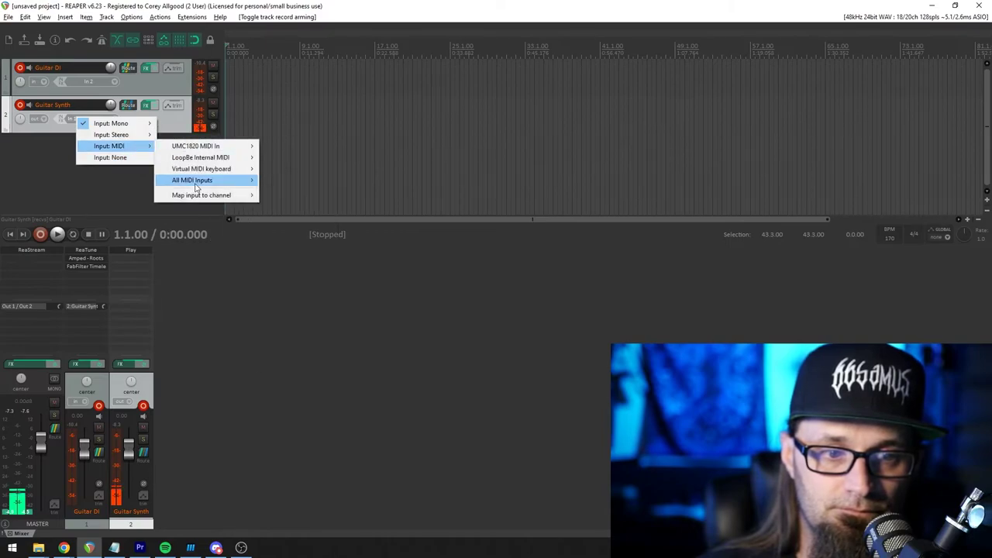
pyautogui.moveTo(233, 179)
pyautogui.click(311, 181)
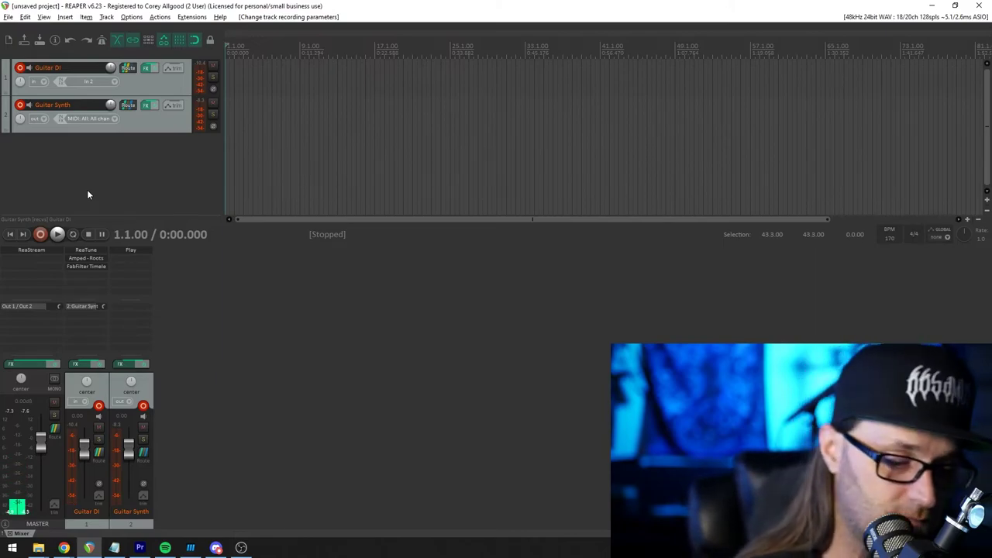
# Record the guitar and MIDI part on both armed tracks, then stop and keep the takes
pyautogui.hotkey('ctrl', 'r')
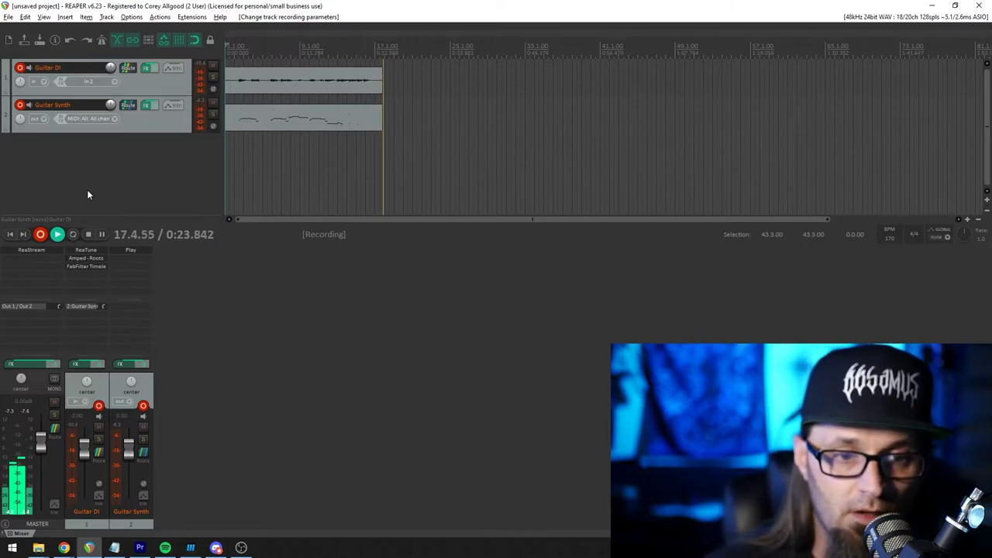
pyautogui.press('space')
pyautogui.press('Return')
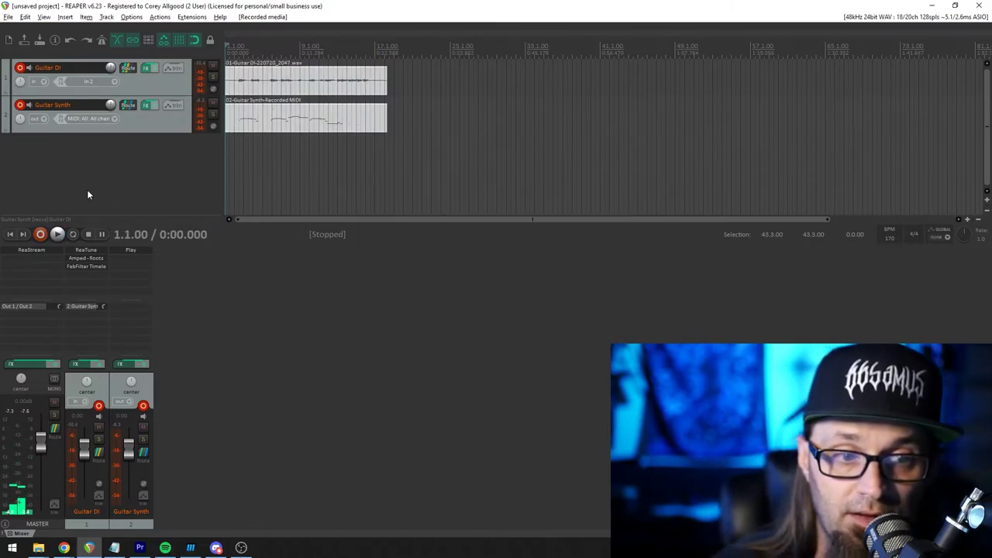
# Disarm and mute the Guitar DI track so only the synth is heard
pyautogui.click(14, 72)
pyautogui.click(21, 103)
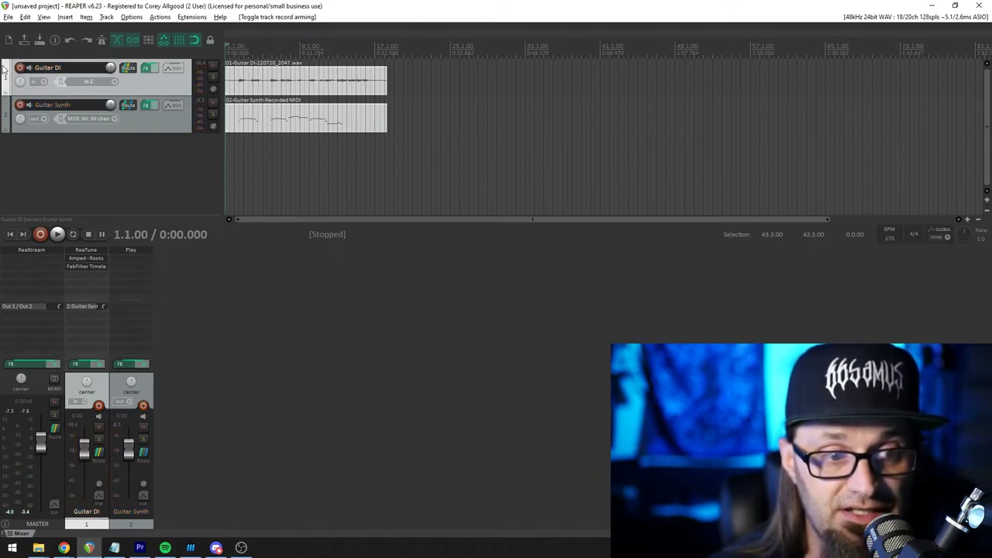
pyautogui.click(214, 66)
# Play back the recorded MIDI take from 2.3.00, then stop
pyautogui.click(239, 170)
pyautogui.scroll(5, 240, 171)
pyautogui.press('space')
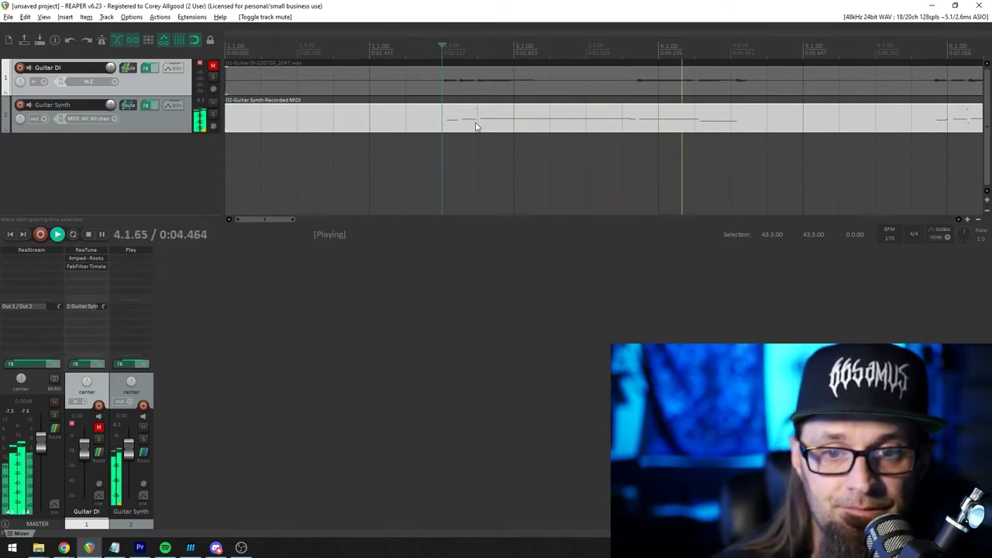
pyautogui.scroll(-3, 527, 116)
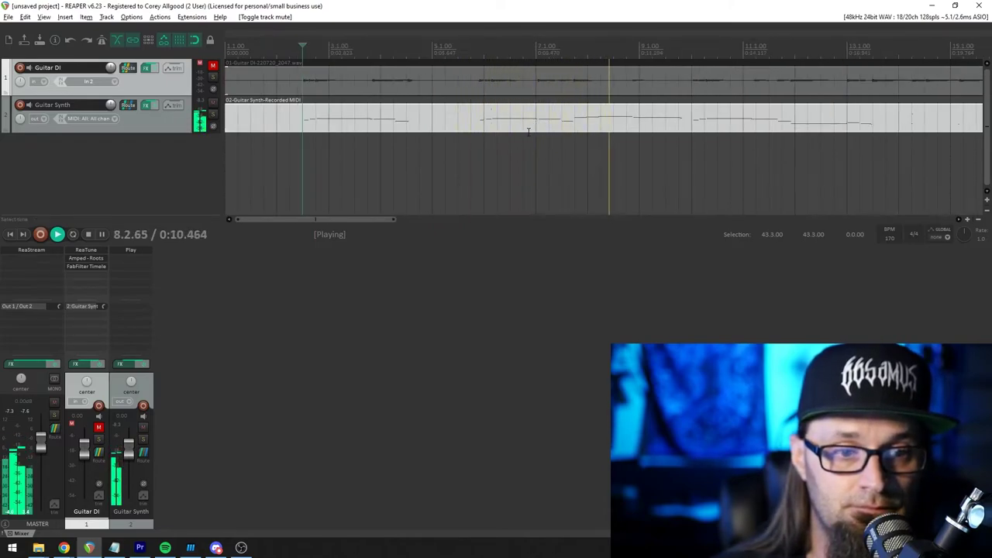
pyautogui.press('space')
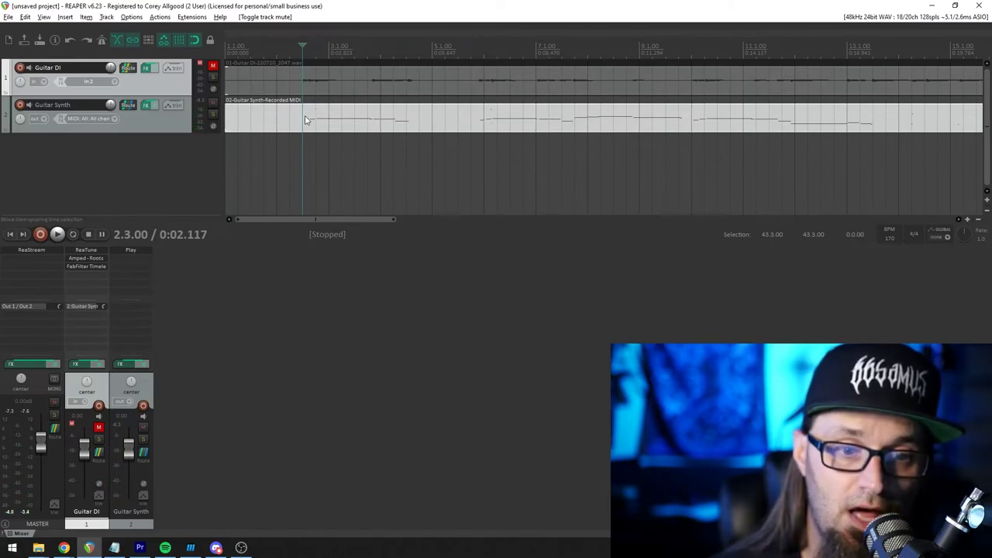
# Open the MIDI take in the editor, audition it, and delete the tiny stray note after the pitch-67 note
pyautogui.doubleClick(304, 120)
pyautogui.scroll(3, 286, 153)
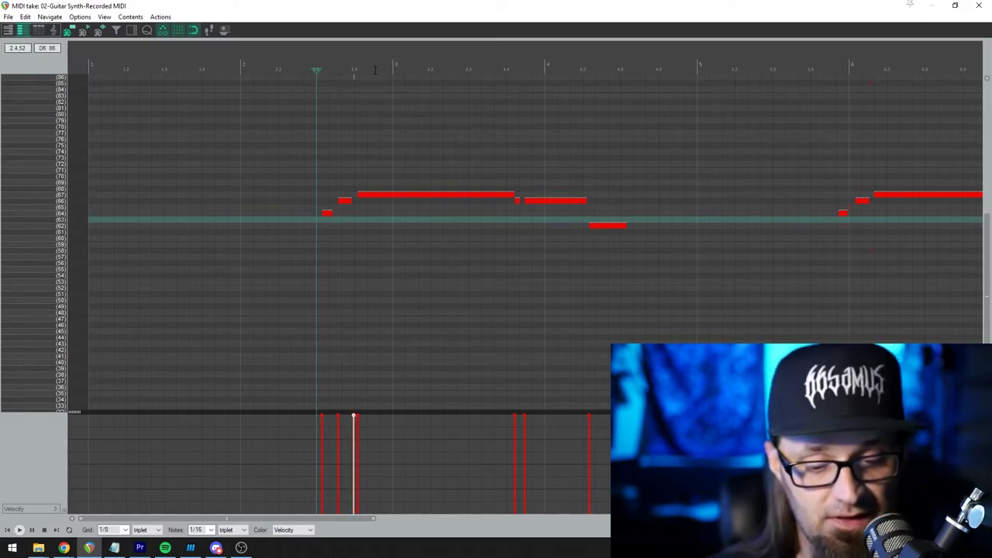
pyautogui.press('space')
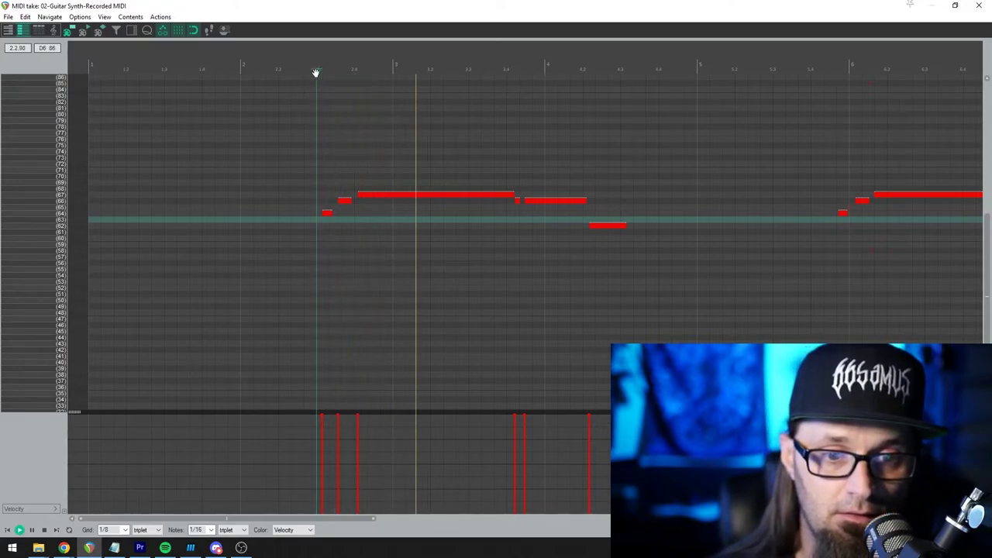
pyautogui.press('space')
pyautogui.click(517, 200)
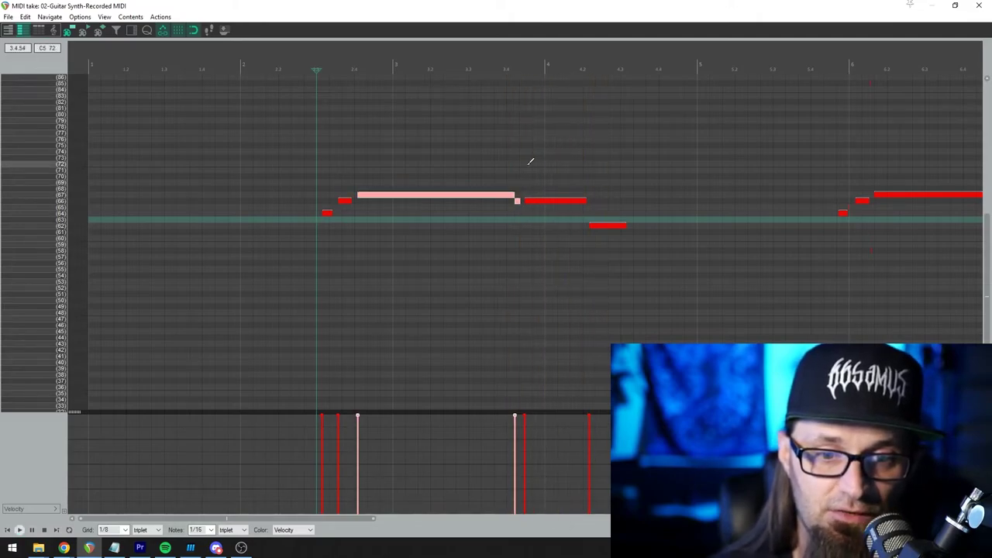
pyautogui.click(523, 185)
pyautogui.click(516, 200)
pyautogui.press('Delete')
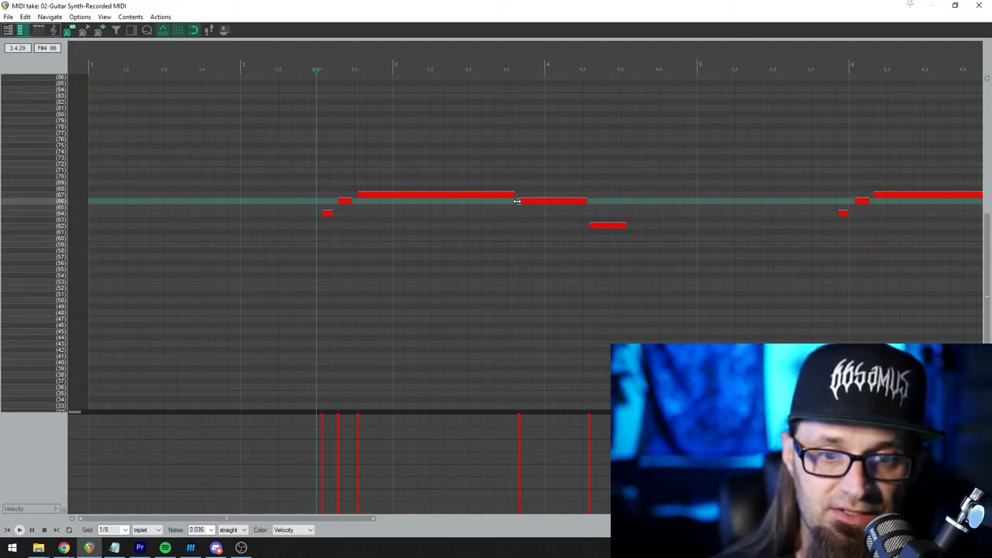
# Add a new note after the pitch-62 note, raise it to pitch 55, and audition it
pyautogui.click(307, 64)
pyautogui.press('space')
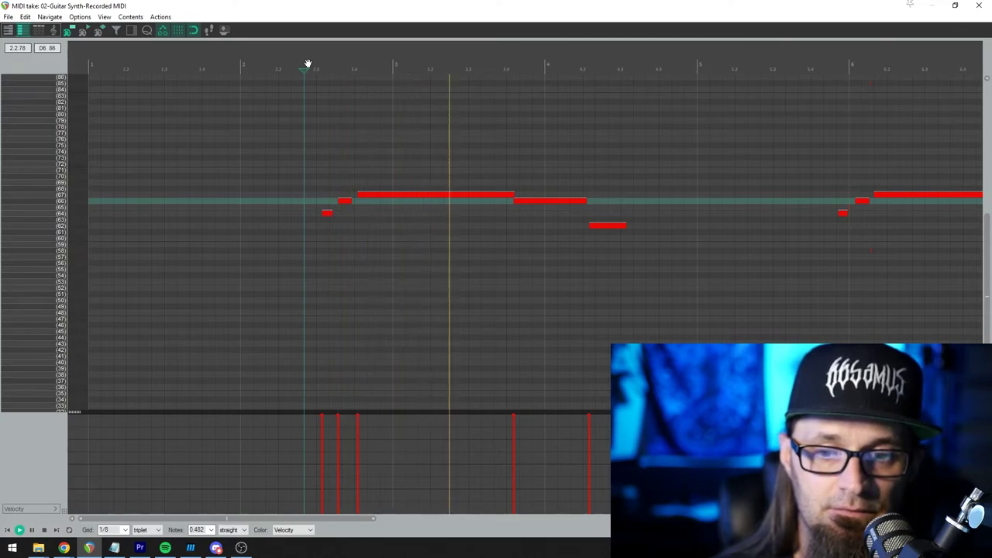
pyautogui.press('space')
pyautogui.click(648, 275)
pyautogui.moveTo(651, 275); pyautogui.dragTo(640, 267)
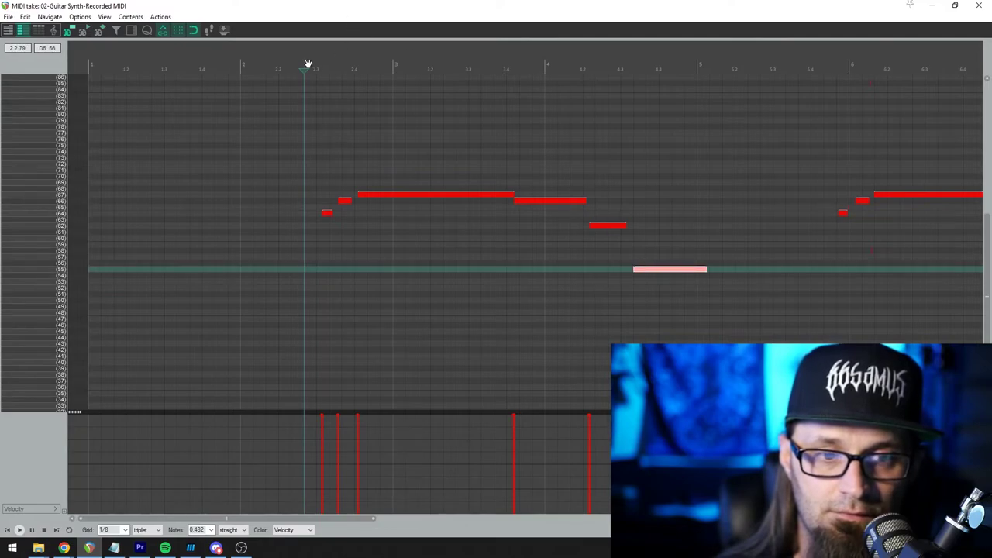
pyautogui.press('space')
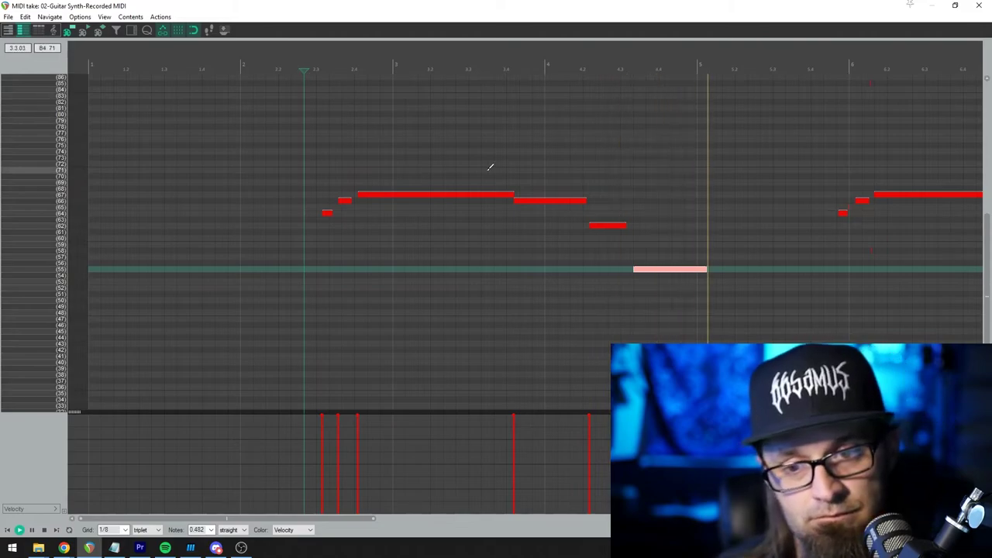
pyautogui.press('space')
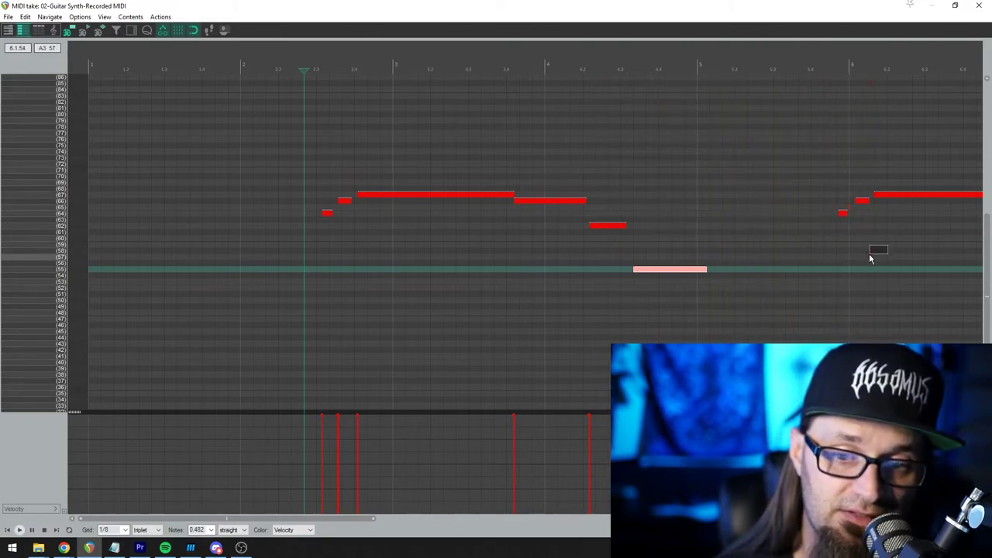
# Deselect the new note and play from just before bar 6
pyautogui.click(868, 254)
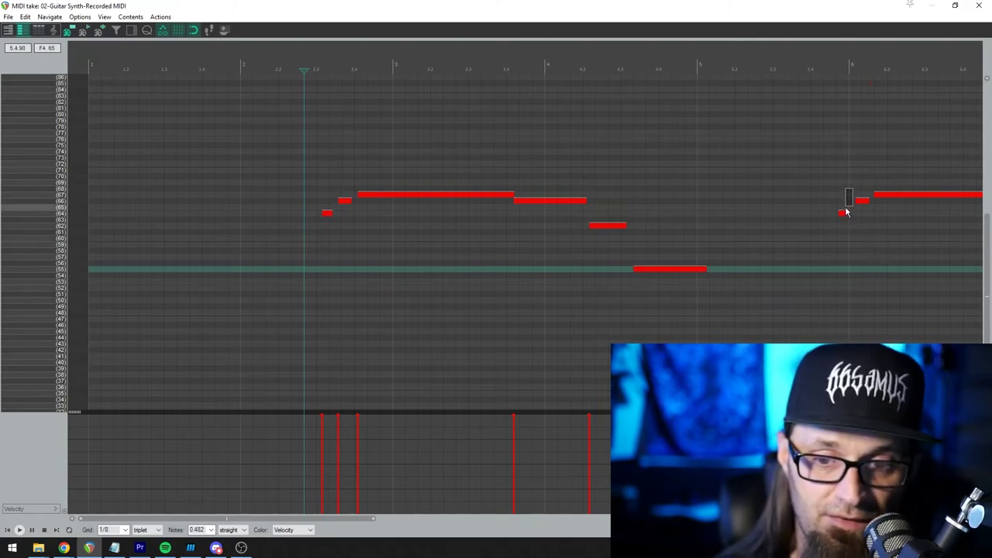
pyautogui.click(810, 62)
pyautogui.press('space')
pyautogui.press('space')
pyautogui.press('space')
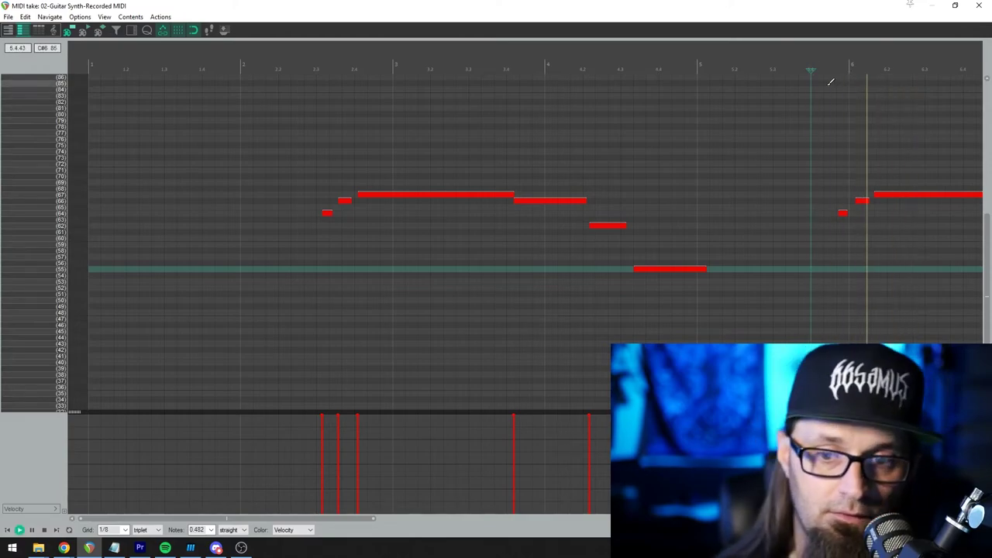
# Delete the two short grace notes before the pitch-71 note and replay the passage
pyautogui.scroll(-5, 770, 126)
pyautogui.scroll(3, 664, 133)
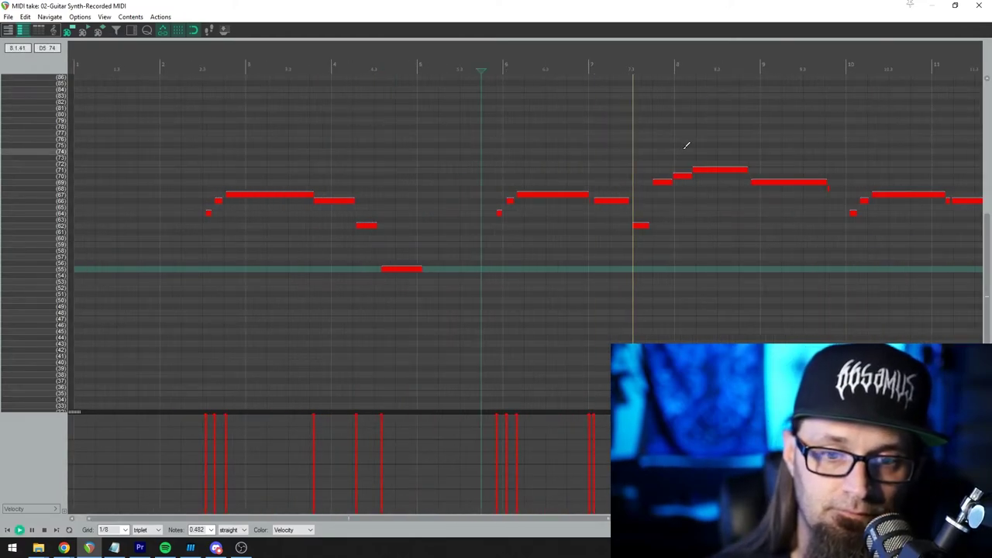
pyautogui.press('space')
pyautogui.moveTo(680, 199); pyautogui.dragTo(653, 169)
pyautogui.press('Delete')
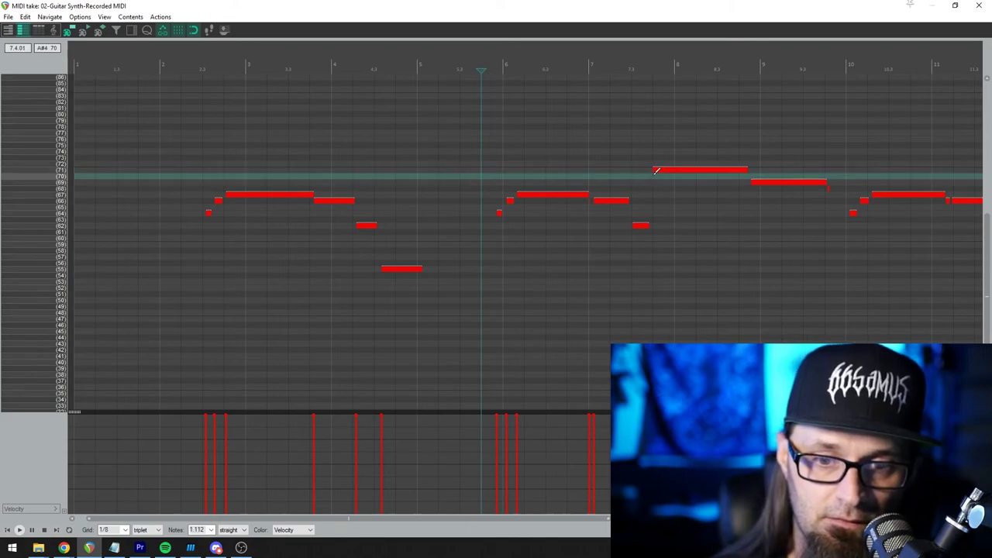
pyautogui.press('space')
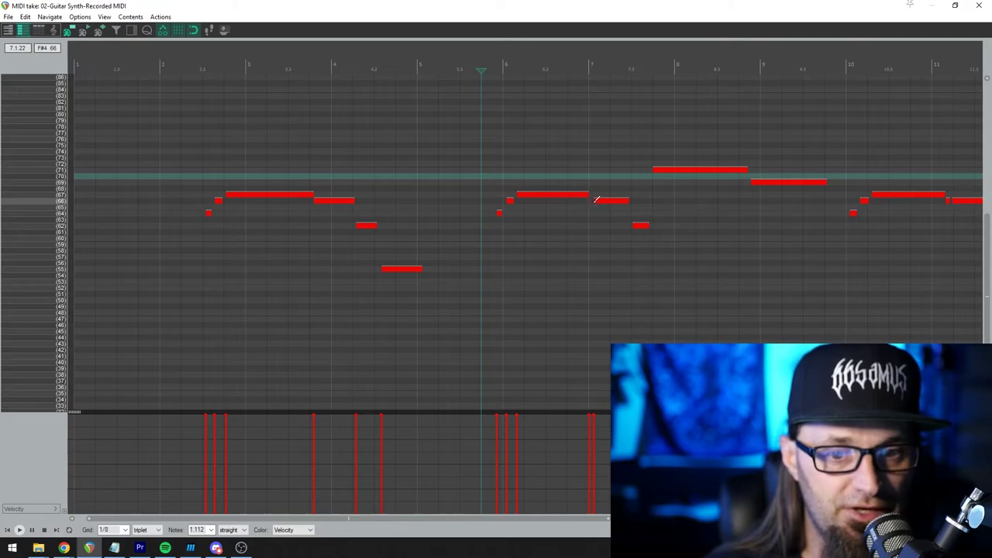
# Extend the pitch-66 note's start back to bar 7, replay from bar 2.3, and restore the editor window
pyautogui.scroll(2, 596, 200)
pyautogui.click(663, 85)
pyautogui.scroll(3, 640, 225)
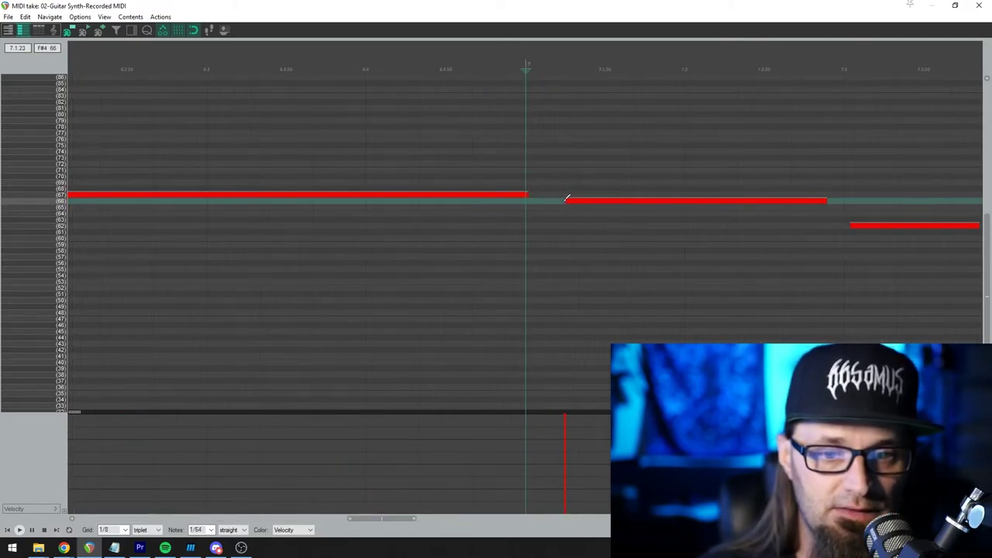
pyautogui.moveTo(566, 199); pyautogui.dragTo(526, 201)
pyautogui.scroll(-5, 593, 225)
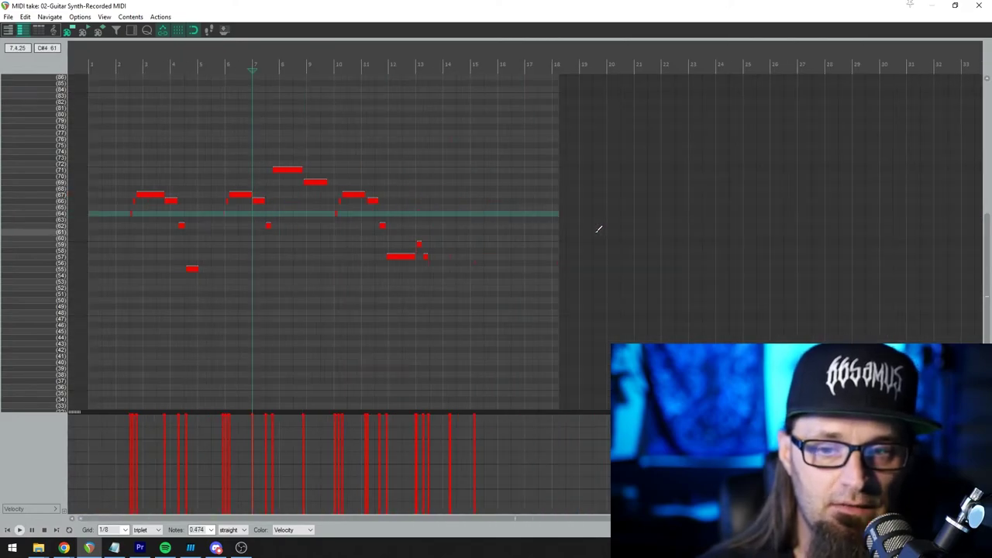
pyautogui.scroll(3, 598, 229)
pyautogui.click(174, 67)
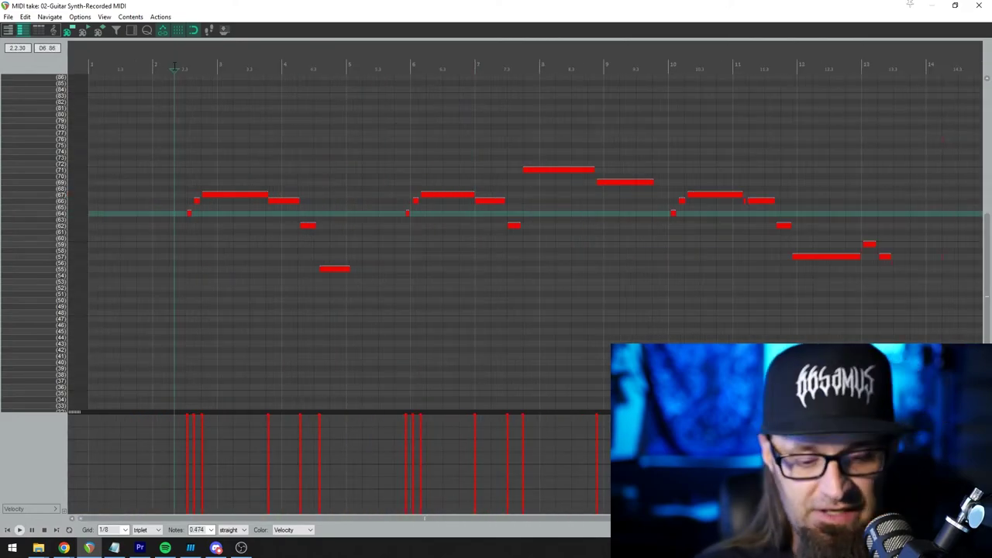
pyautogui.press('space')
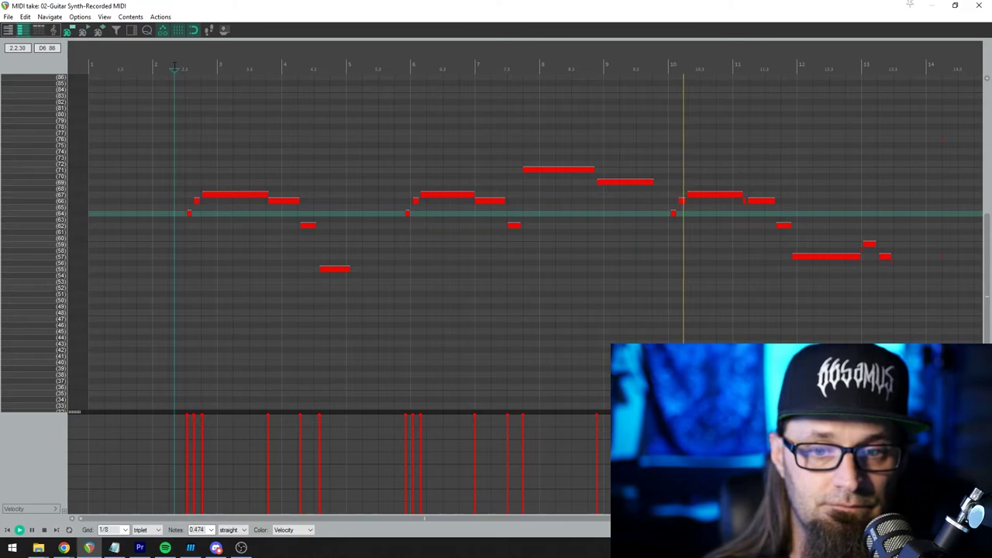
pyautogui.press('space')
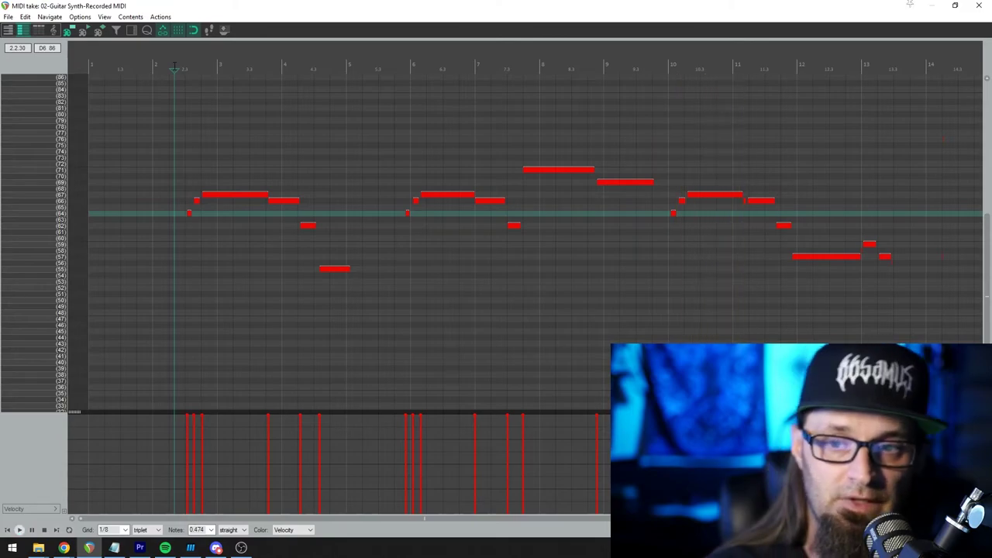
pyautogui.moveTo(62, 6); pyautogui.dragTo(117, 77)
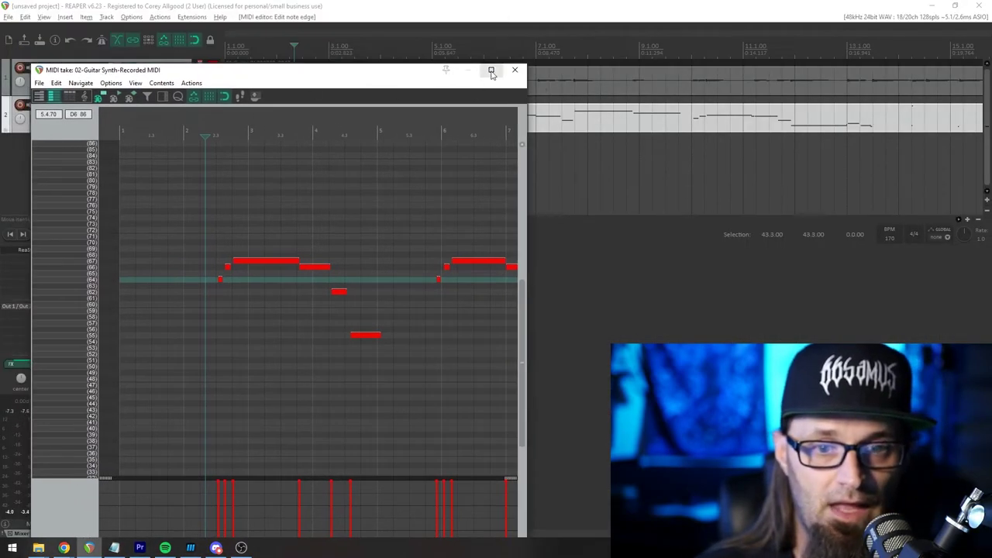
# Close the MIDI editor and marquee-select both recorded items in the arrange view
pyautogui.click(514, 70)
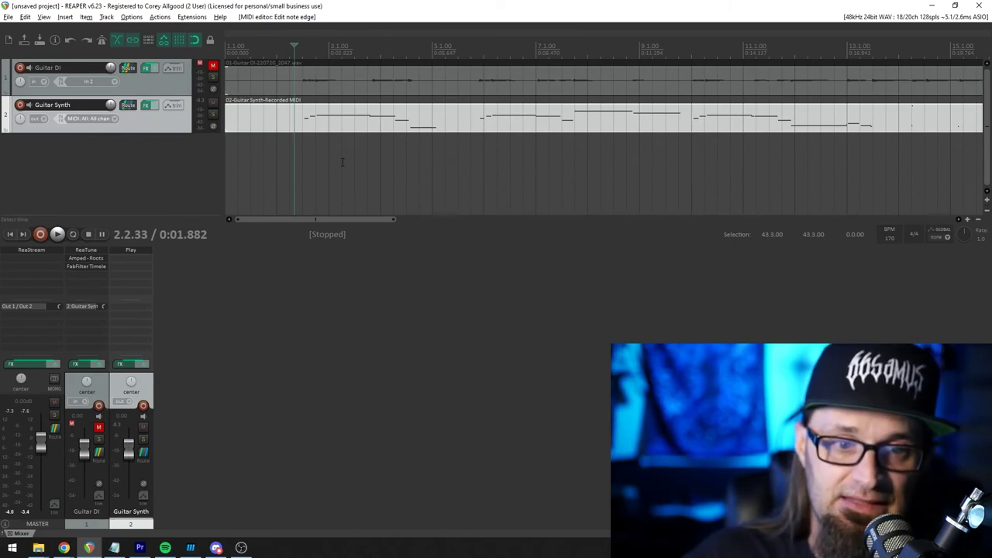
pyautogui.scroll(-5, 426, 155)
pyautogui.moveTo(307, 153); pyautogui.dragTo(233, 59)
# Delete both recorded items, unmute and record-arm Guitar DI, and open its routing window
pyautogui.press('Delete')
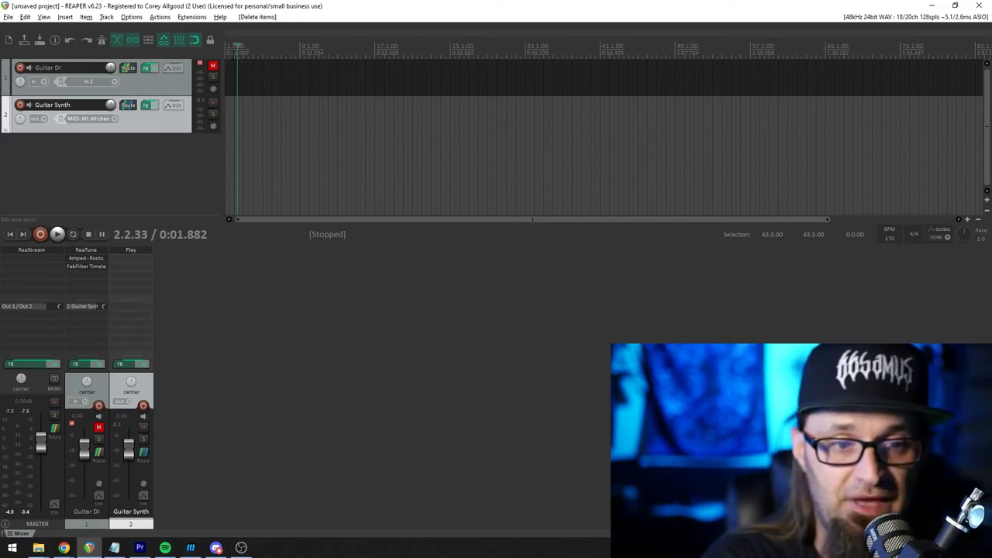
pyautogui.scroll(2, 248, 78)
pyautogui.click(213, 68)
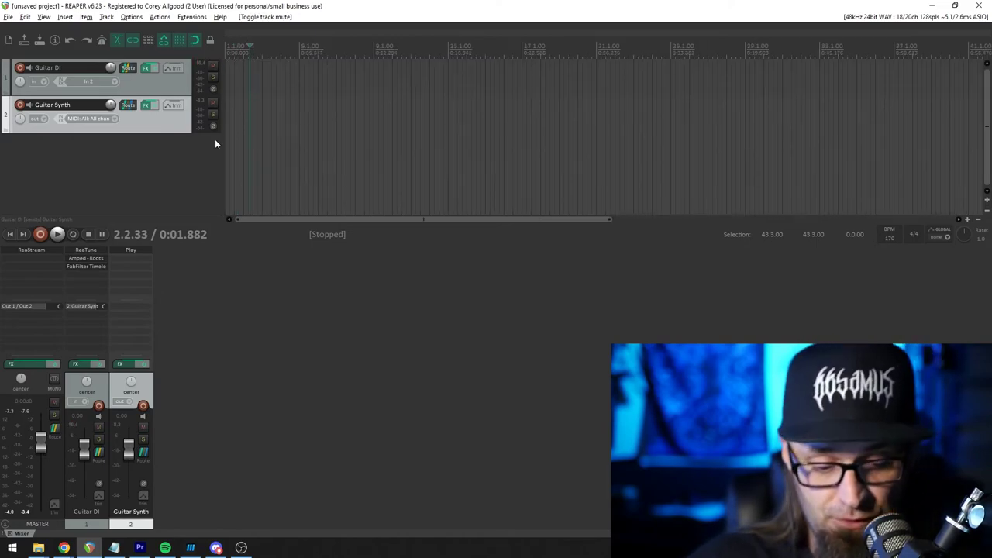
pyautogui.click(20, 68)
pyautogui.click(20, 68)
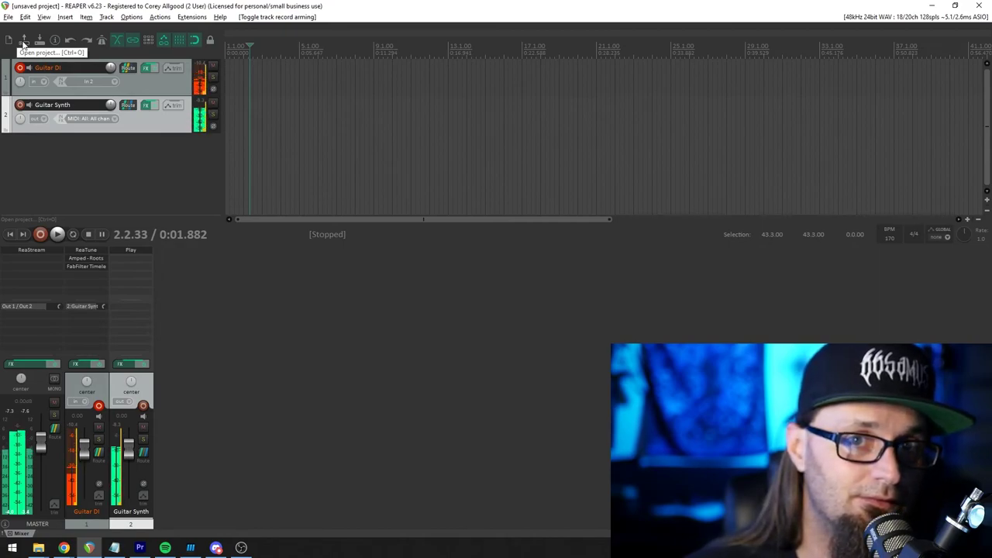
pyautogui.click(129, 68)
# Uncheck Master send so Guitar DI stops feeding the master bus, then close the routing window
pyautogui.click(251, 80)
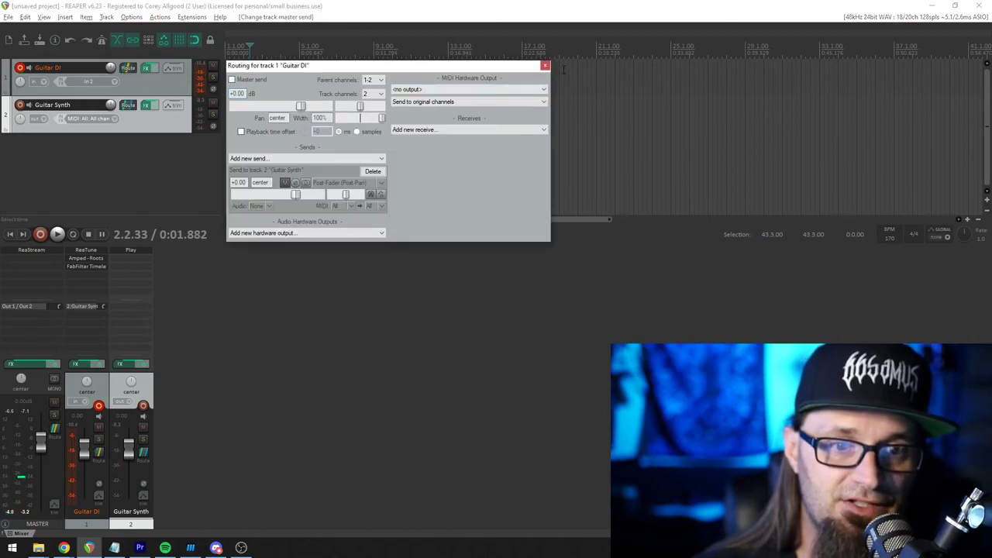
pyautogui.click(545, 66)
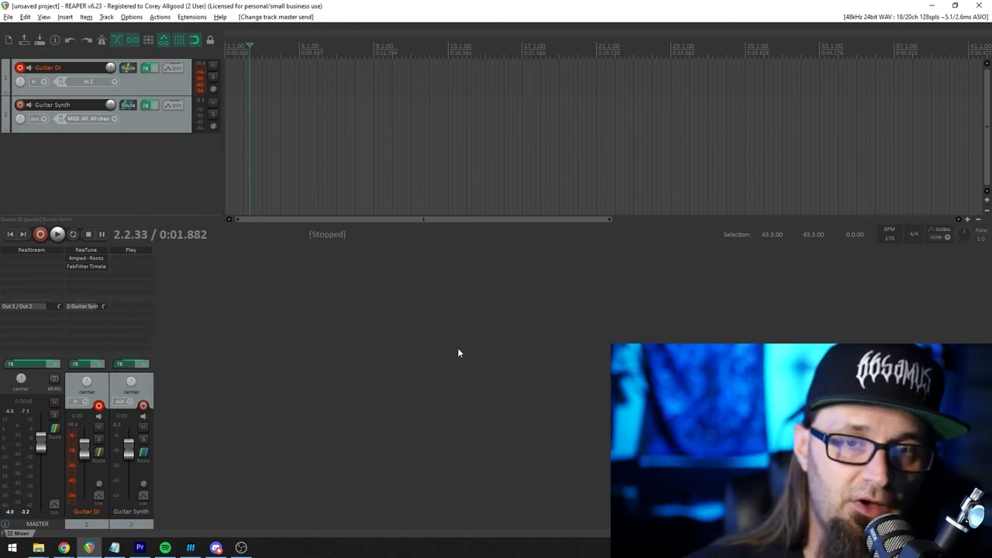